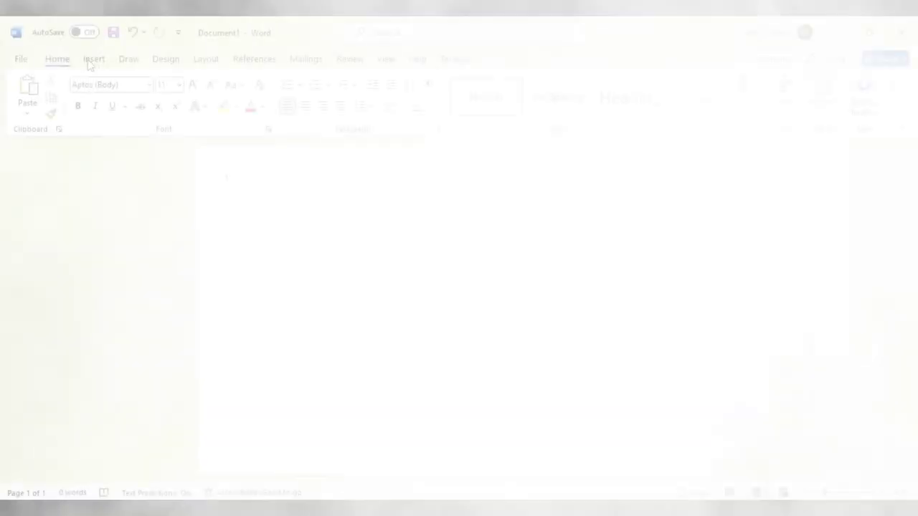
# - Draw a tall right triangle shape on the page
pyautogui.click(91, 61)
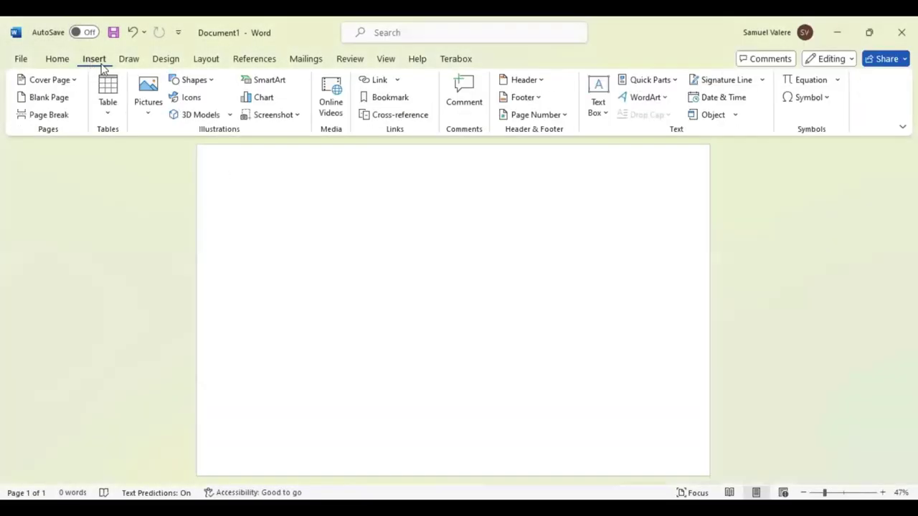
pyautogui.click(194, 79)
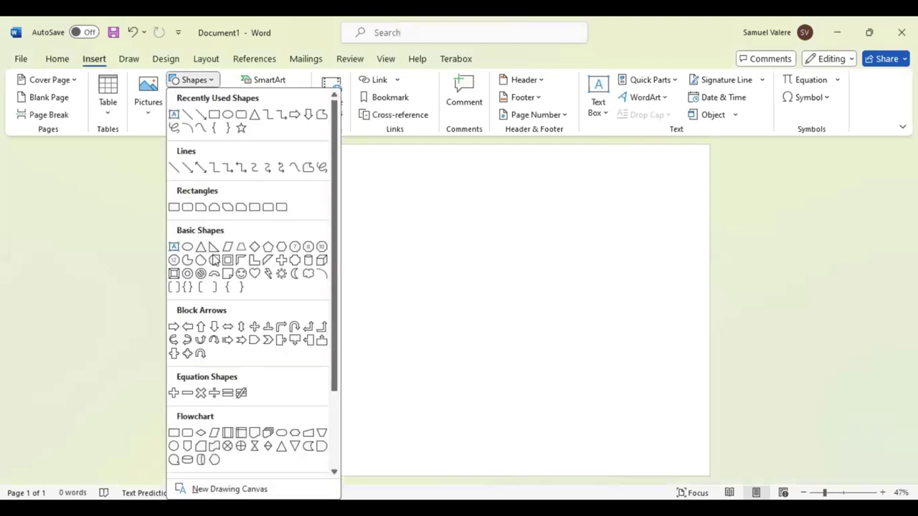
pyautogui.click(214, 247)
pyautogui.moveTo(241, 190); pyautogui.dragTo(397, 438)
pyautogui.moveTo(356, 461); pyautogui.dragTo(354, 462)
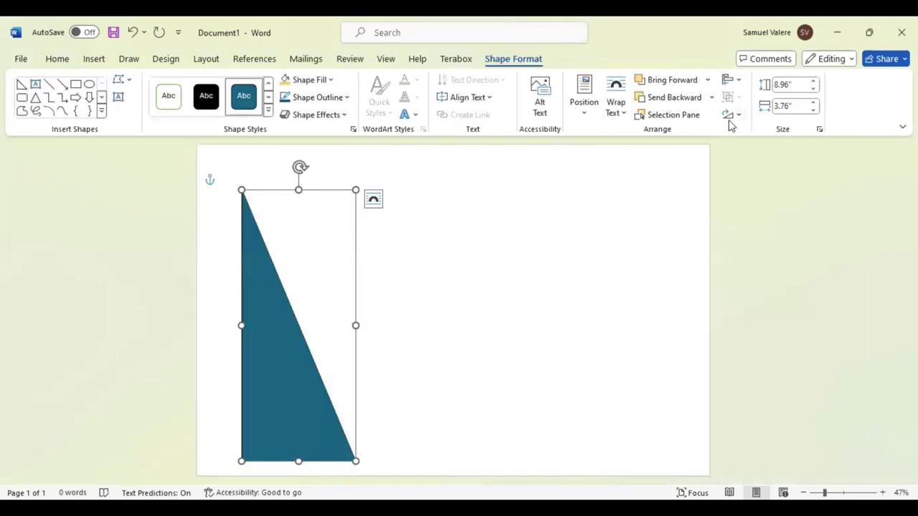
# - Flip the triangle vertically, move it to the top-left corner and enlarge it to 10.58" by 4.38"
pyautogui.click(732, 116)
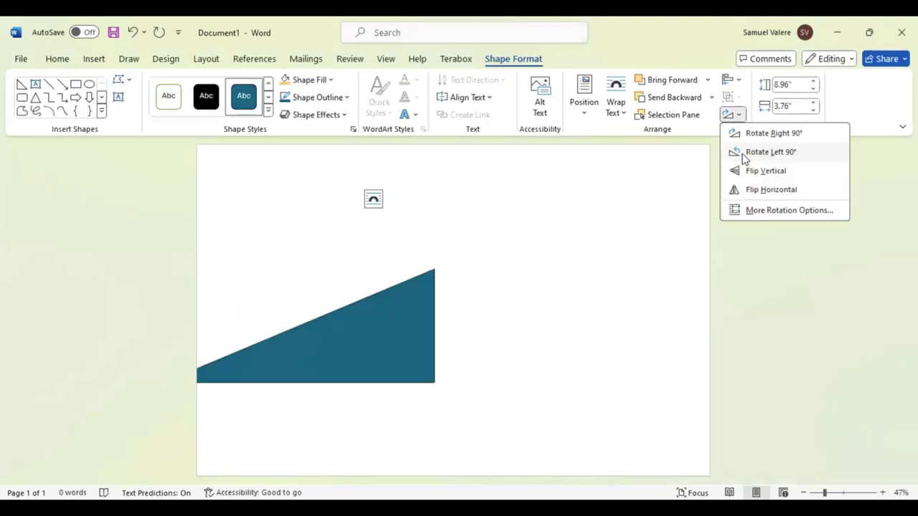
pyautogui.click(748, 172)
pyautogui.moveTo(263, 225); pyautogui.dragTo(241, 217)
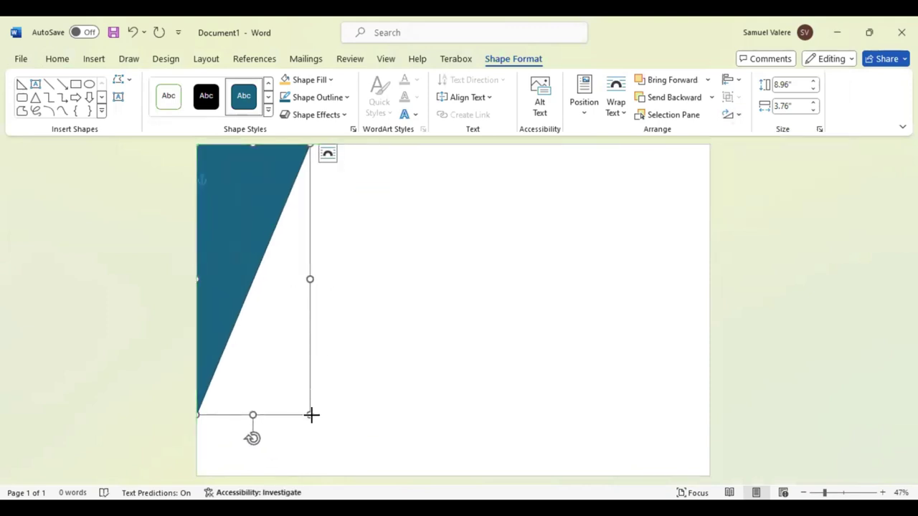
pyautogui.moveTo(311, 414)
pyautogui.mouseDown()
pyautogui.moveTo(318, 463)
pyautogui.moveTo(326, 438)
pyautogui.moveTo(328, 465)
pyautogui.mouseUp()
# - Give the triangle no outline and a Plum, Accent 5, Darker 50% fill
pyautogui.click(348, 98)
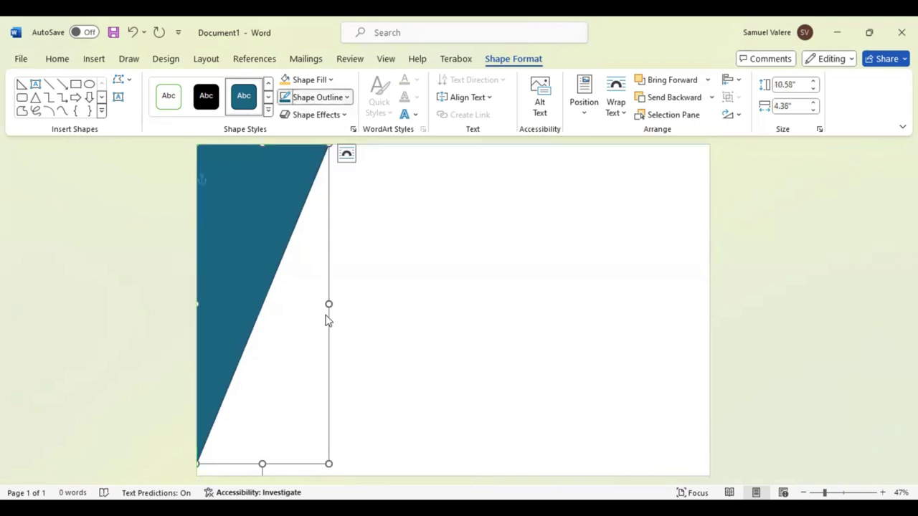
pyautogui.click(294, 320)
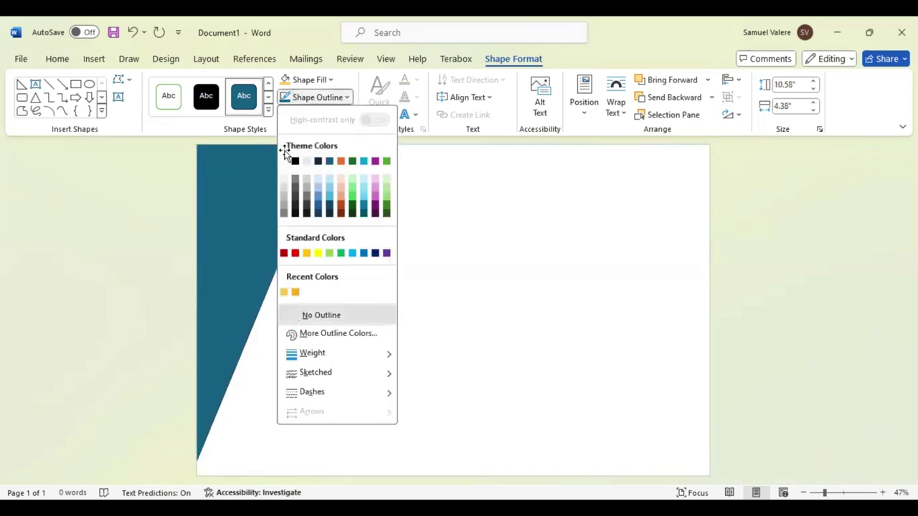
pyautogui.click(331, 80)
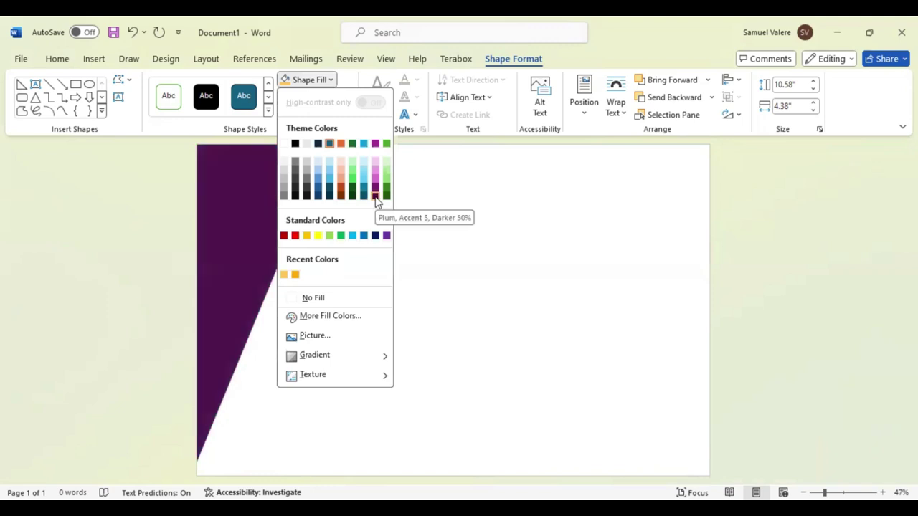
pyautogui.click(375, 197)
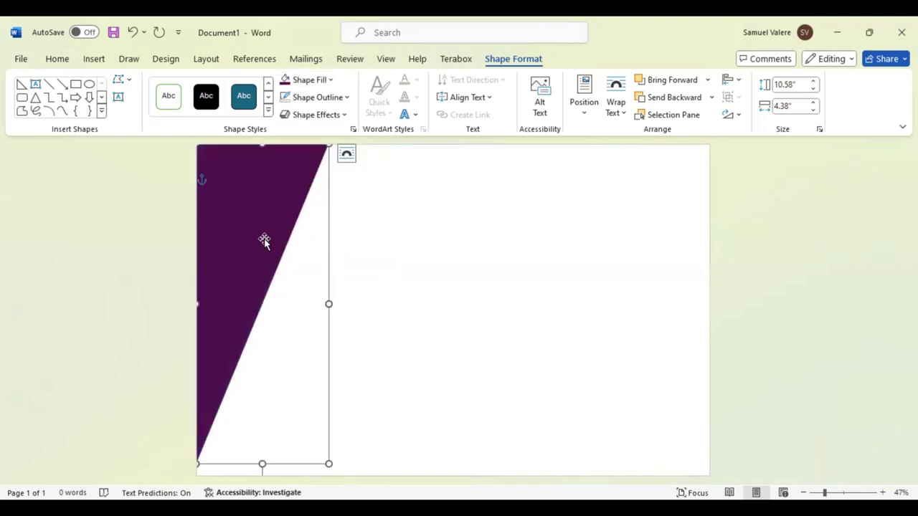
# - Copy the plum triangle to the right edge, flipped vertically and horizontally, flush against the edge
pyautogui.moveTo(264, 244); pyautogui.dragTo(635, 236)
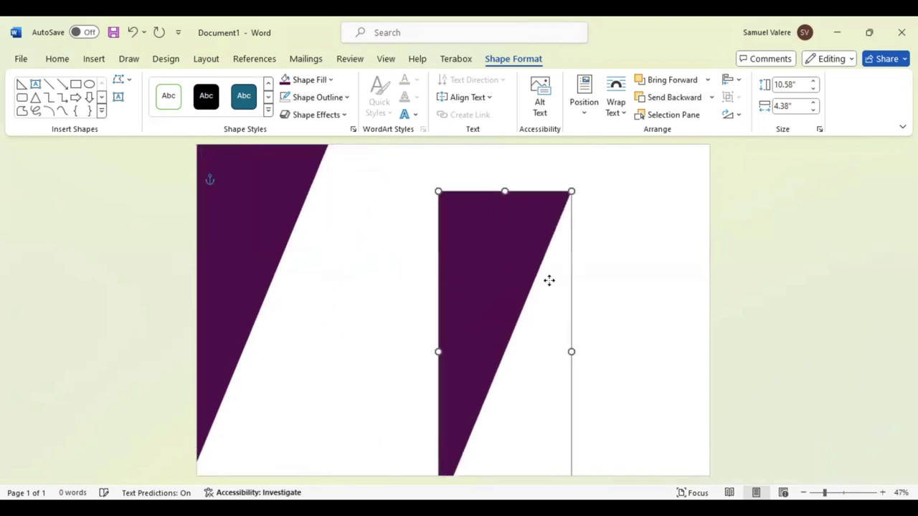
pyautogui.click(730, 117)
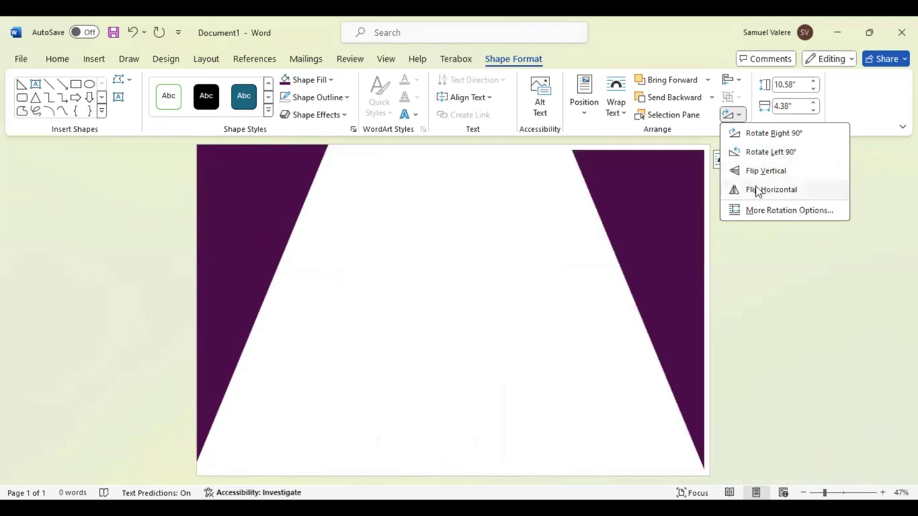
pyautogui.click(731, 117)
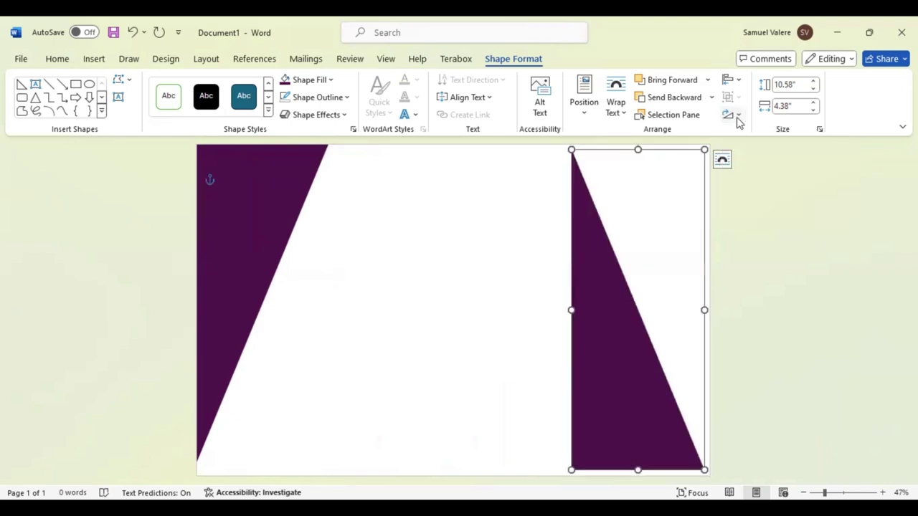
pyautogui.click(731, 117)
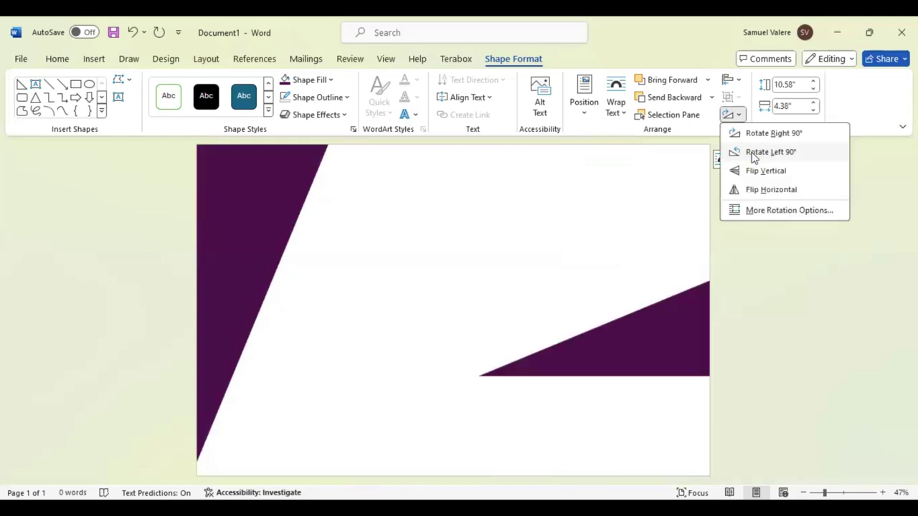
pyautogui.click(753, 190)
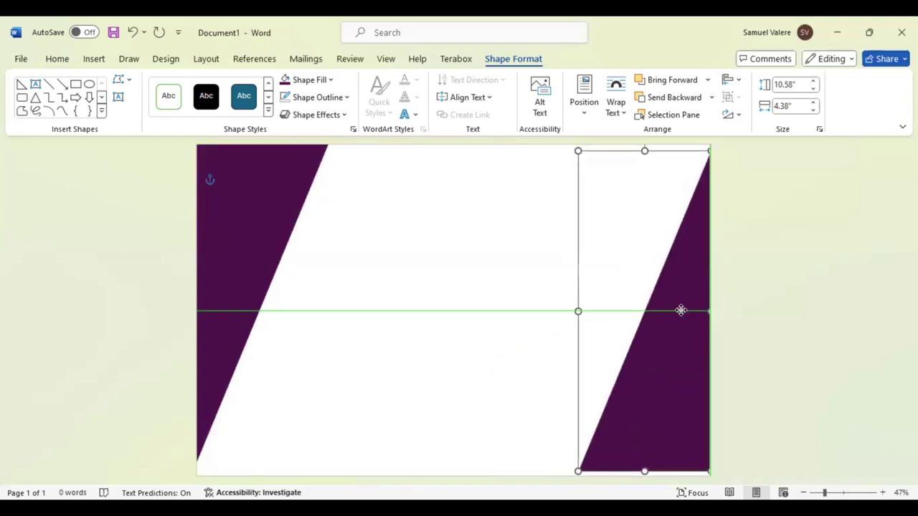
pyautogui.moveTo(680, 330); pyautogui.dragTo(677, 307)
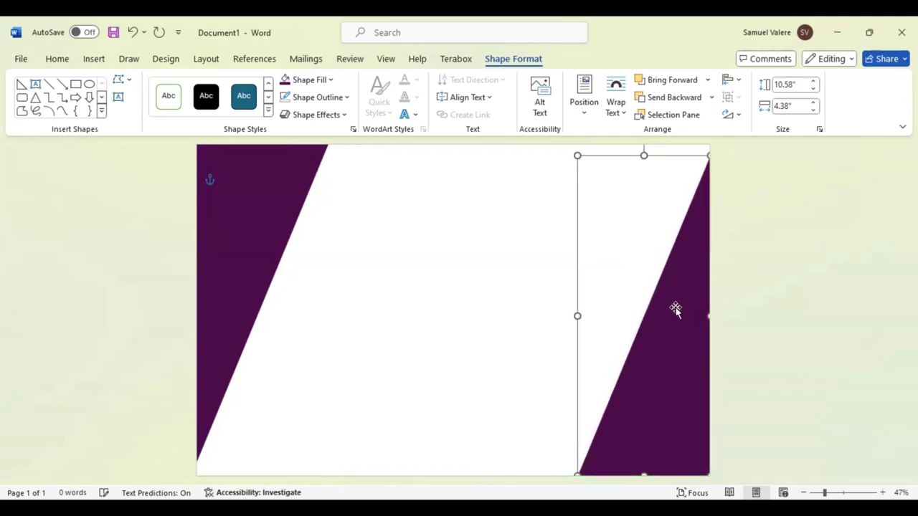
pyautogui.click(240, 244)
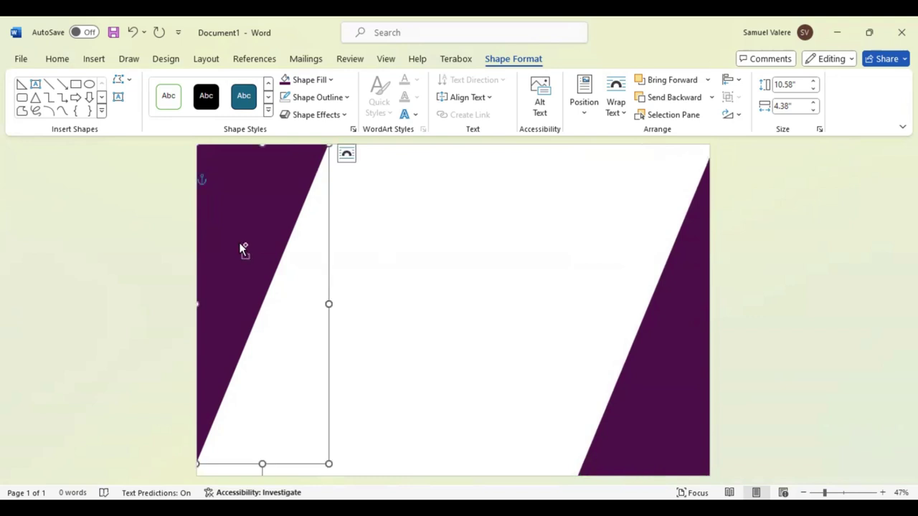
# - Duplicate the left triangle in place and enlarge the copy to 10.73" by 4.8"
pyautogui.moveTo(244, 249); pyautogui.dragTo(248, 252)
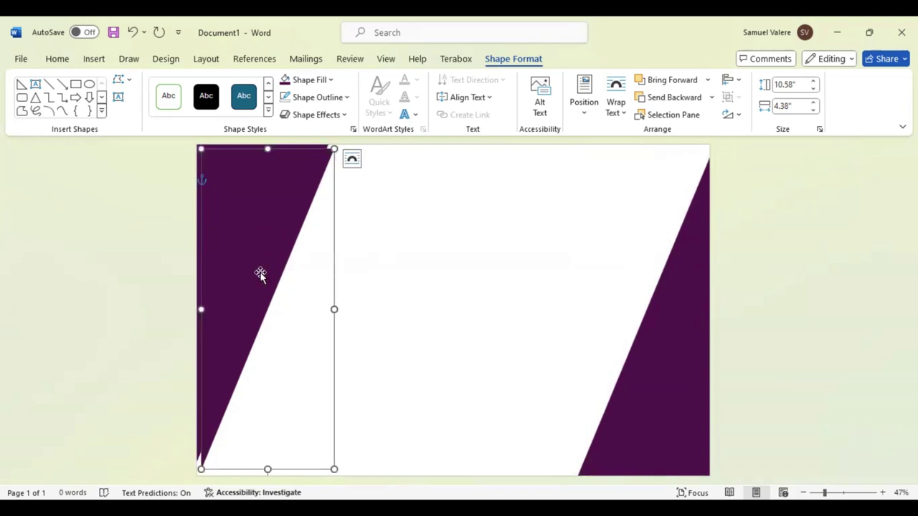
pyautogui.hotkey('ctrl', 'z')
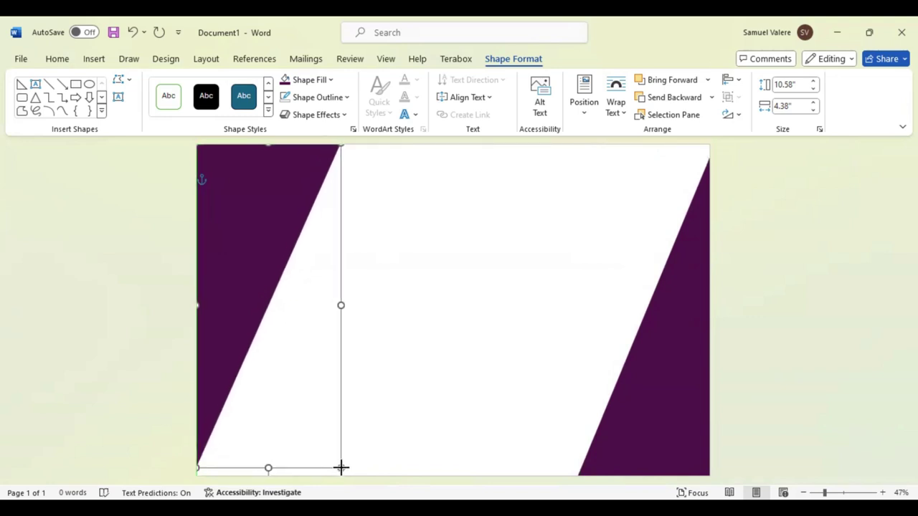
pyautogui.moveTo(334, 465); pyautogui.dragTo(341, 468)
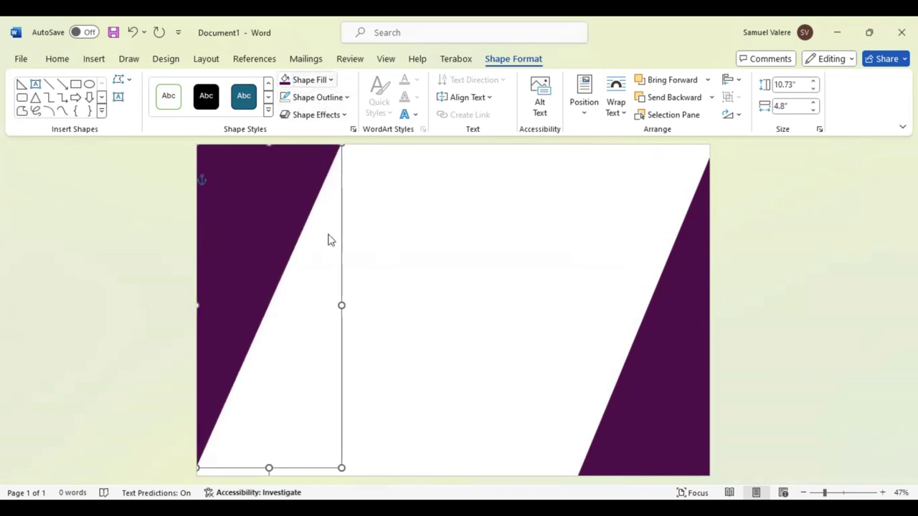
pyautogui.click(330, 79)
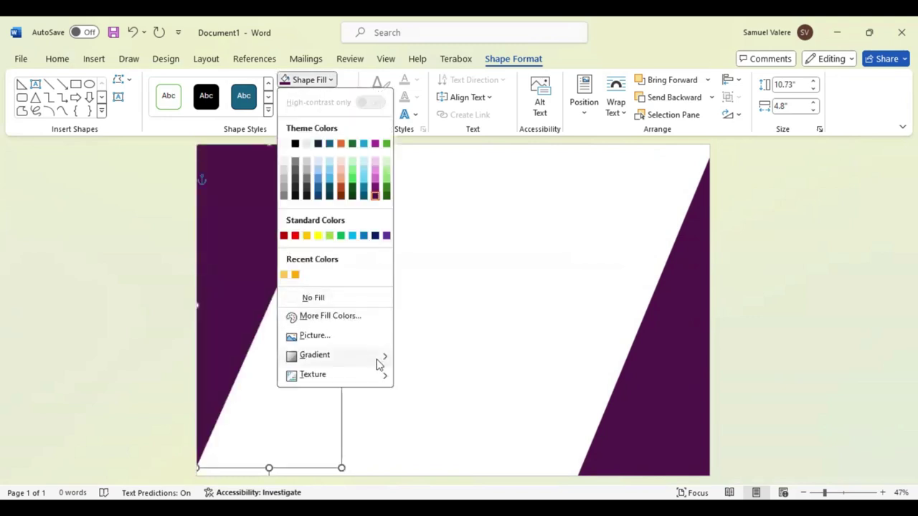
pyautogui.moveTo(314, 355)
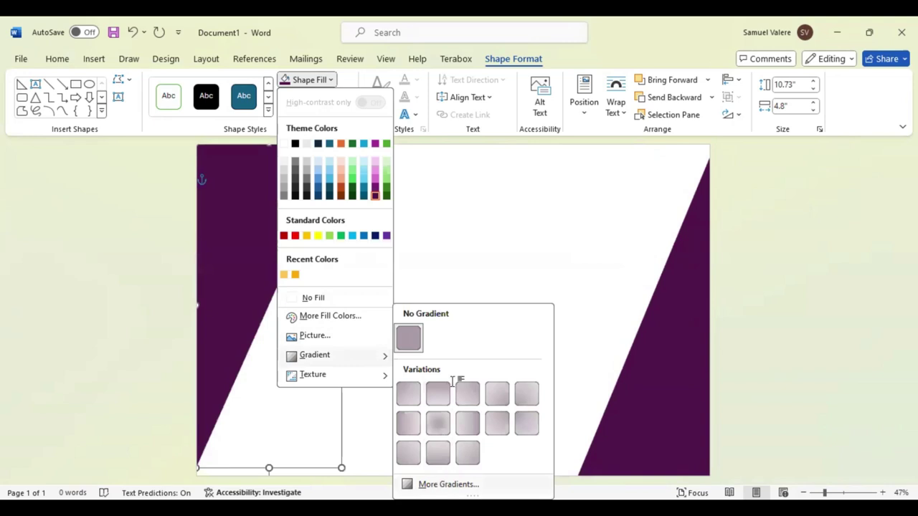
# - Give the copy a two-stop orange linear gradient with stops at 13% and 95%
pyautogui.click(755, 261)
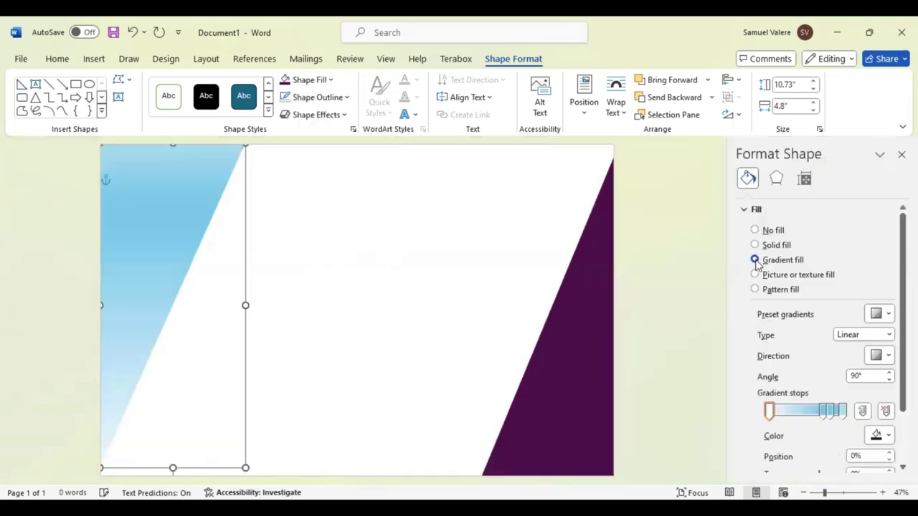
pyautogui.click(831, 410)
pyautogui.click(887, 411)
pyautogui.click(887, 412)
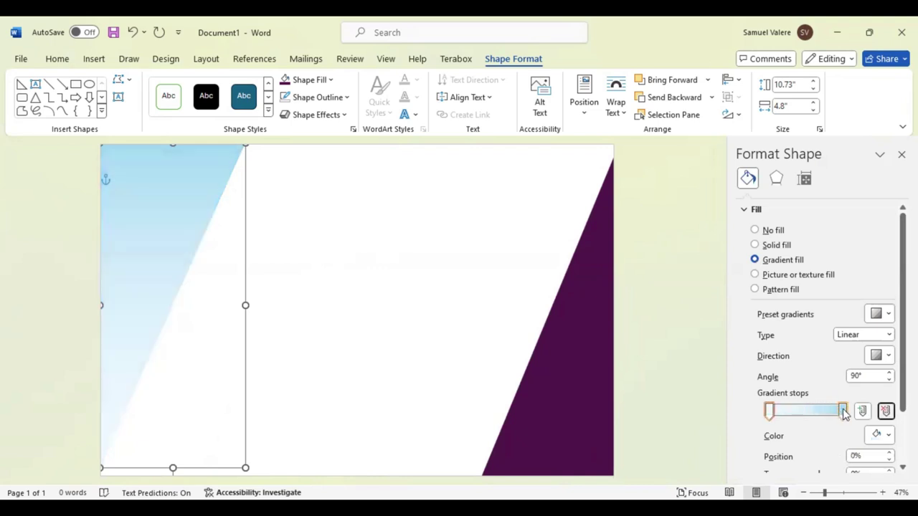
pyautogui.click(889, 436)
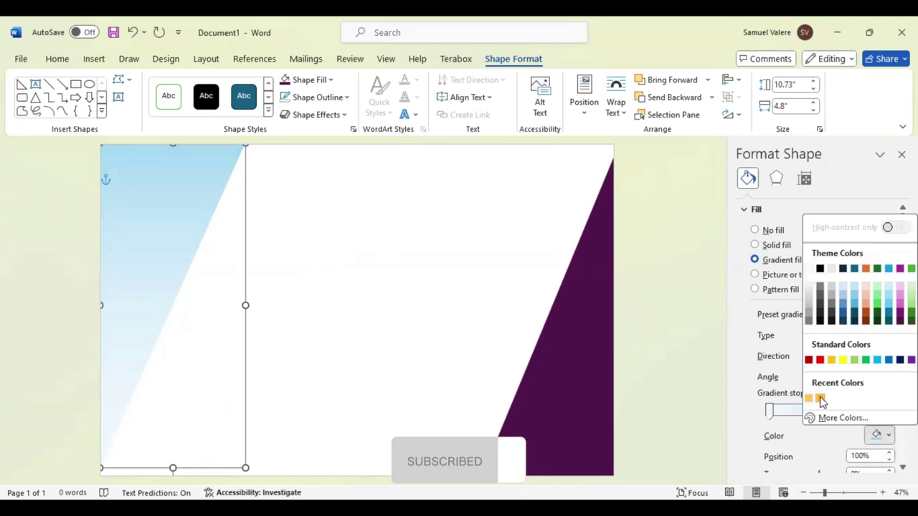
pyautogui.click(819, 398)
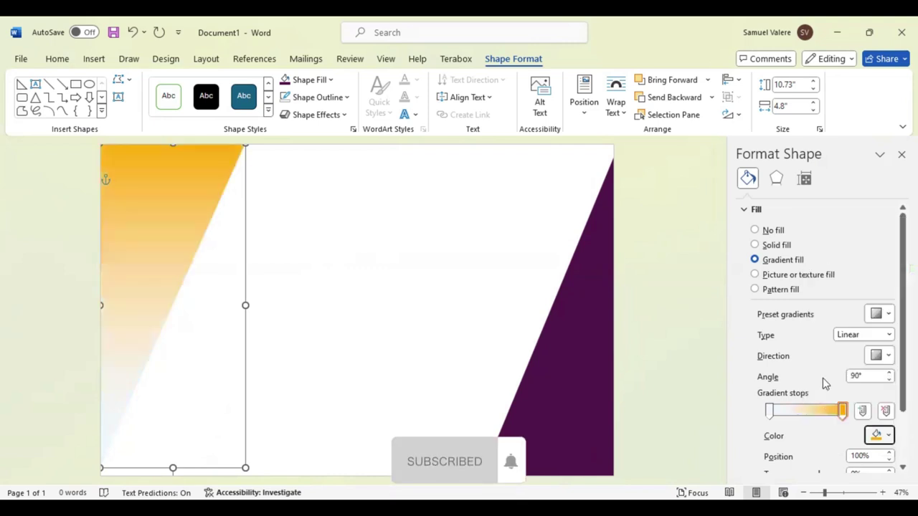
pyautogui.click(769, 410)
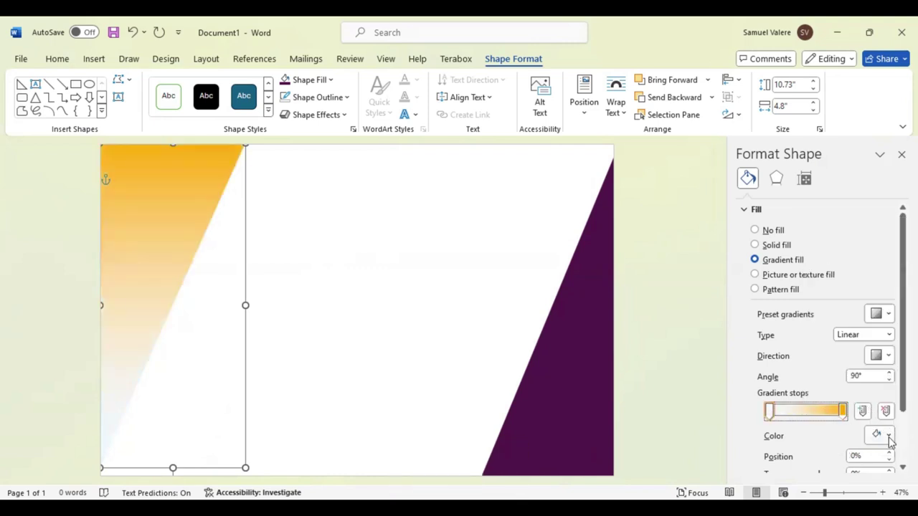
pyautogui.click(890, 436)
pyautogui.click(820, 399)
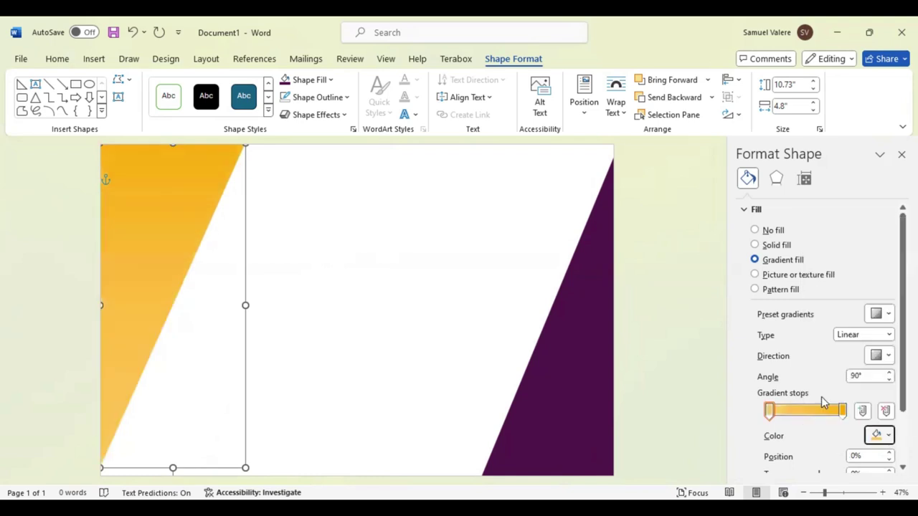
pyautogui.moveTo(842, 413); pyautogui.dragTo(836, 415)
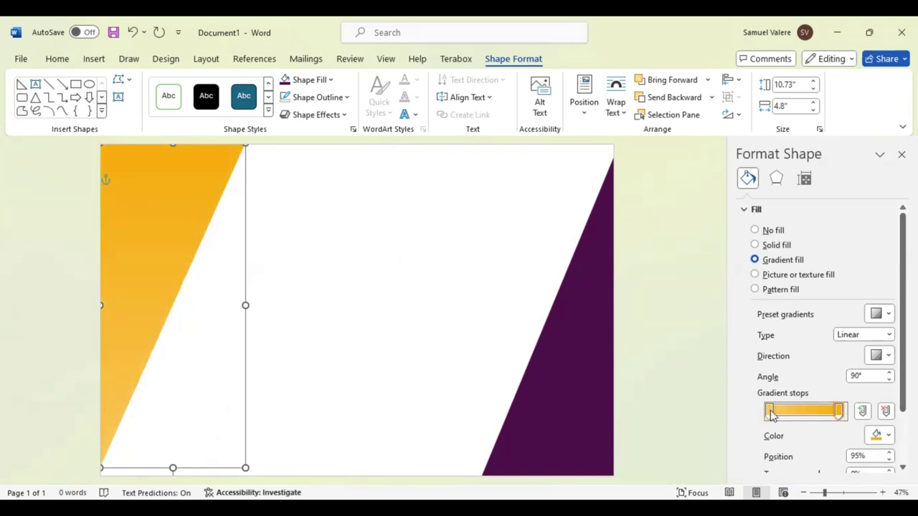
pyautogui.moveTo(772, 415); pyautogui.dragTo(778, 413)
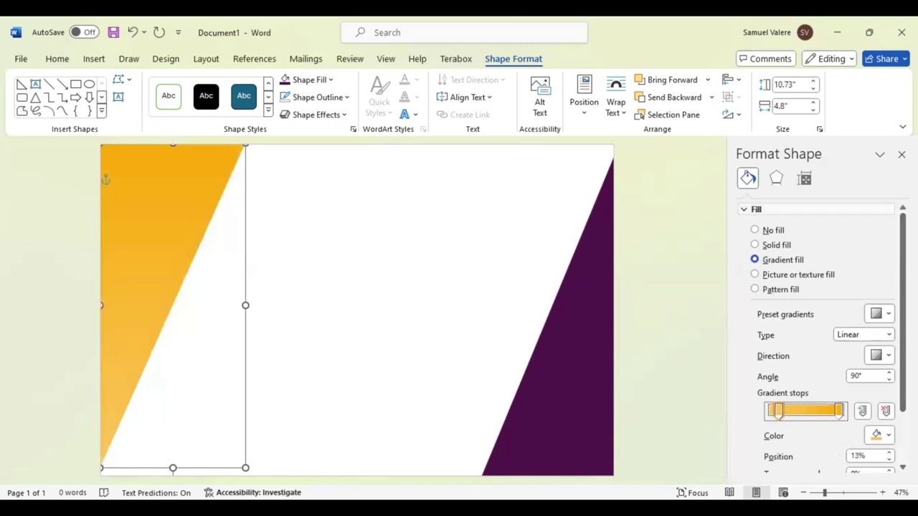
pyautogui.click(901, 154)
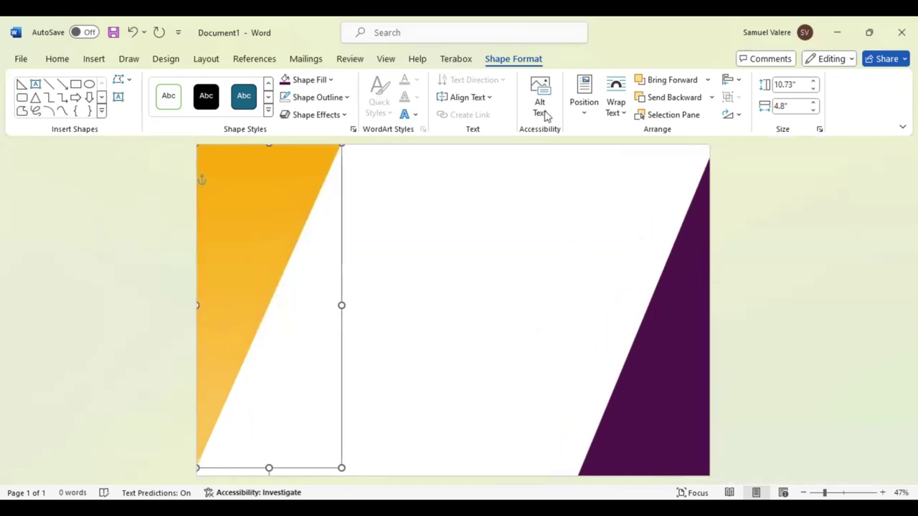
# - Send the orange triangle behind the purple one and align it to the left page edge
pyautogui.click(663, 97)
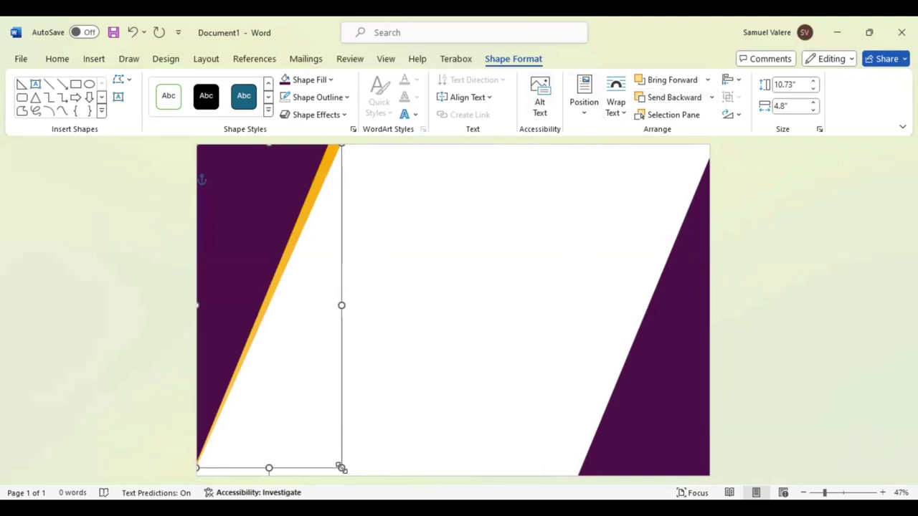
pyautogui.moveTo(341, 467); pyautogui.dragTo(341, 463)
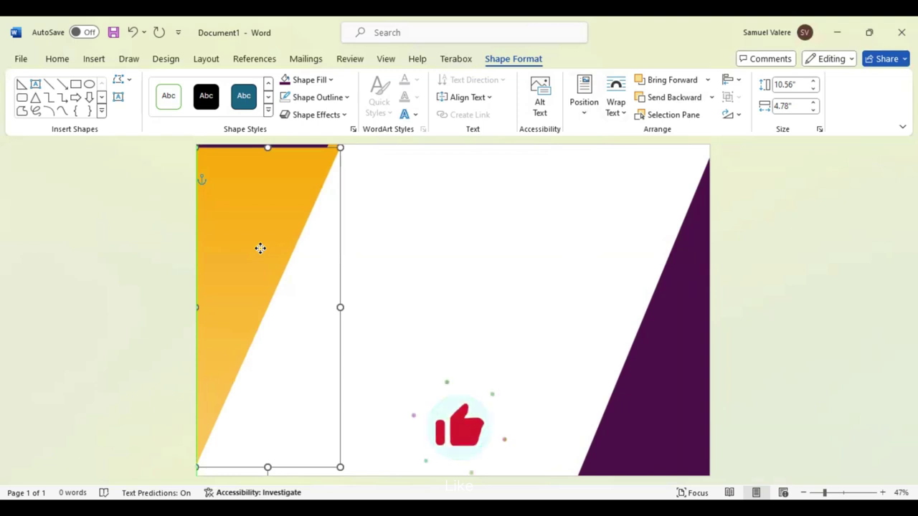
pyautogui.moveTo(260, 248); pyautogui.dragTo(261, 248)
# - Flip the orange triangle vertically, move it to the page bottom and slim it to a thin strip
pyautogui.click(732, 116)
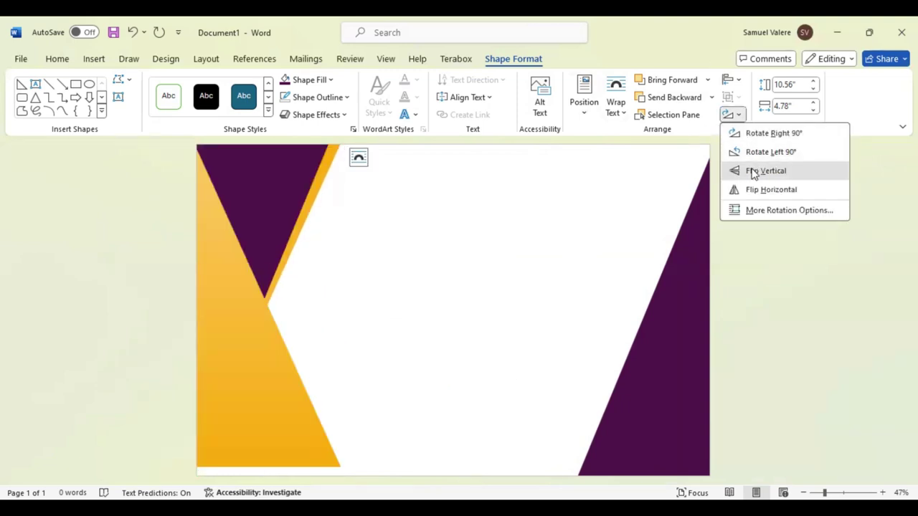
pyautogui.click(753, 173)
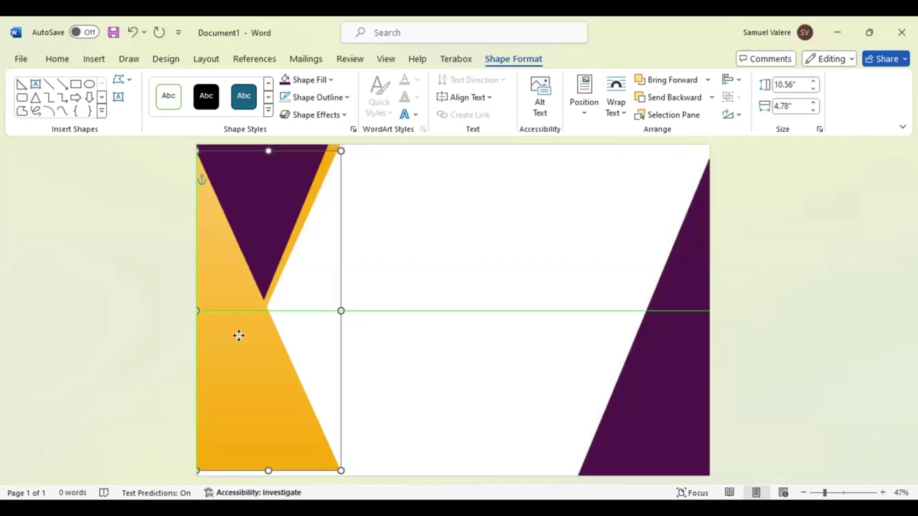
pyautogui.moveTo(239, 334); pyautogui.dragTo(237, 316)
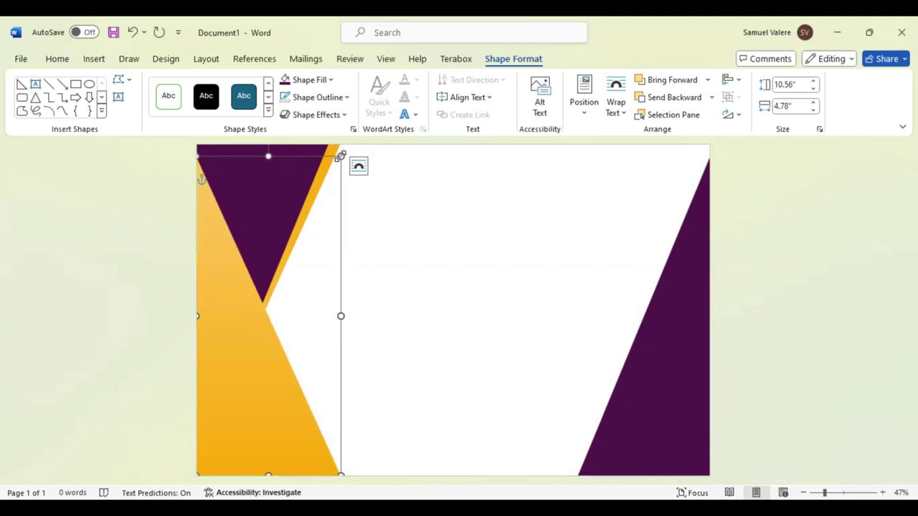
pyautogui.moveTo(341, 156)
pyautogui.mouseDown()
pyautogui.moveTo(282, 170)
pyautogui.moveTo(261, 208)
pyautogui.mouseUp()
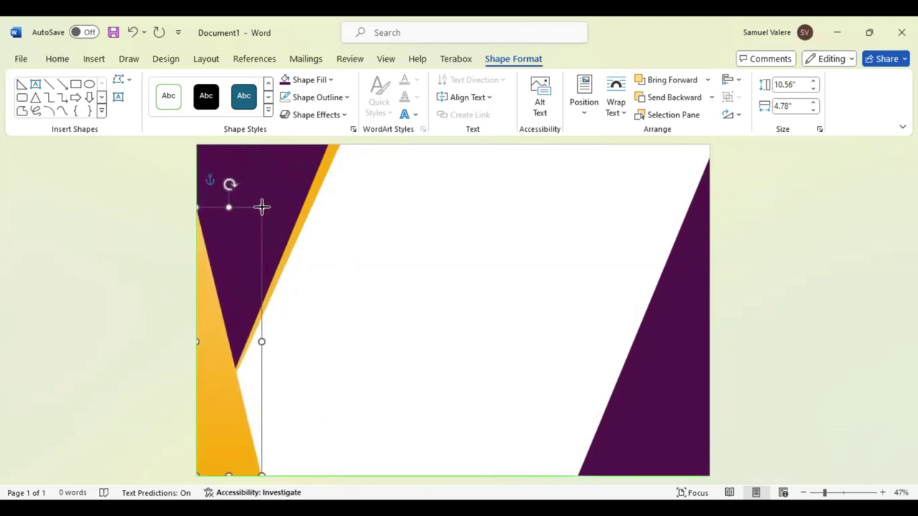
pyautogui.moveTo(261, 207); pyautogui.dragTo(249, 212)
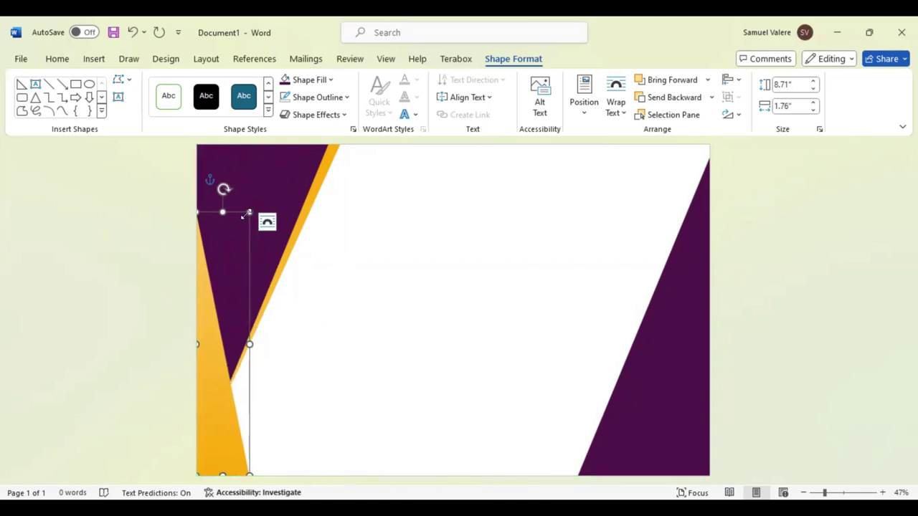
pyautogui.moveTo(244, 210); pyautogui.dragTo(240, 210)
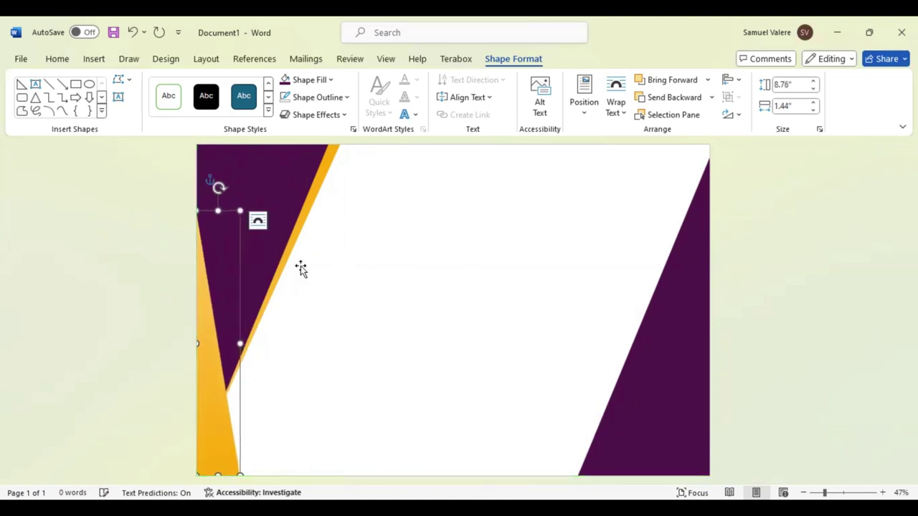
pyautogui.click(322, 188)
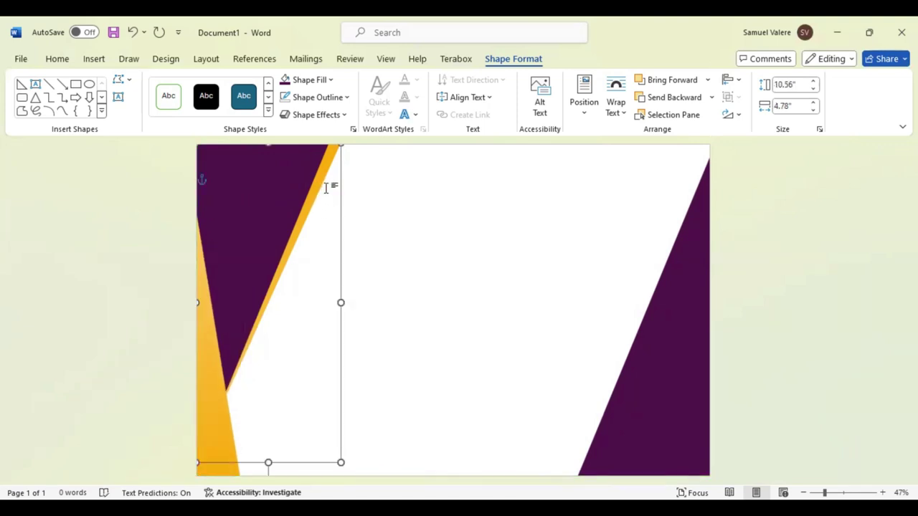
# - Move the wide orange triangle to the right edge, flip it, and send it behind the purple wedge
pyautogui.moveTo(326, 188); pyautogui.dragTo(641, 192)
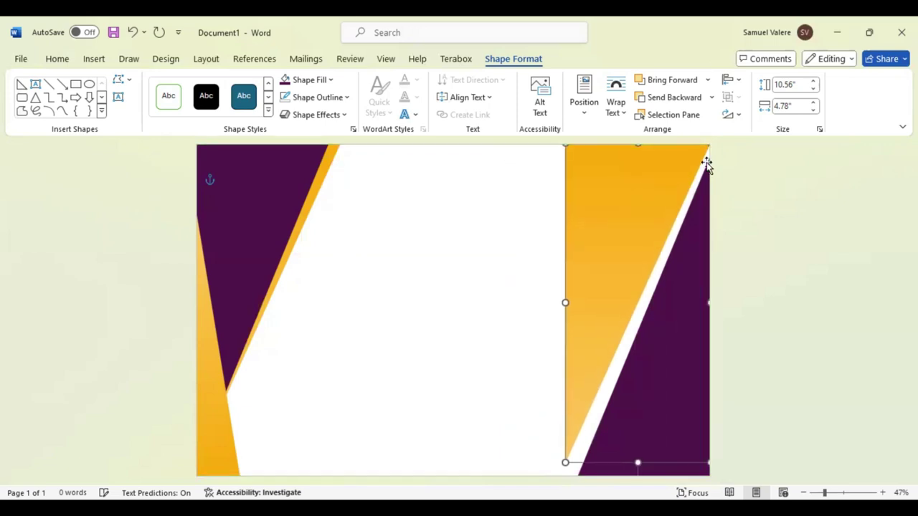
pyautogui.click(734, 117)
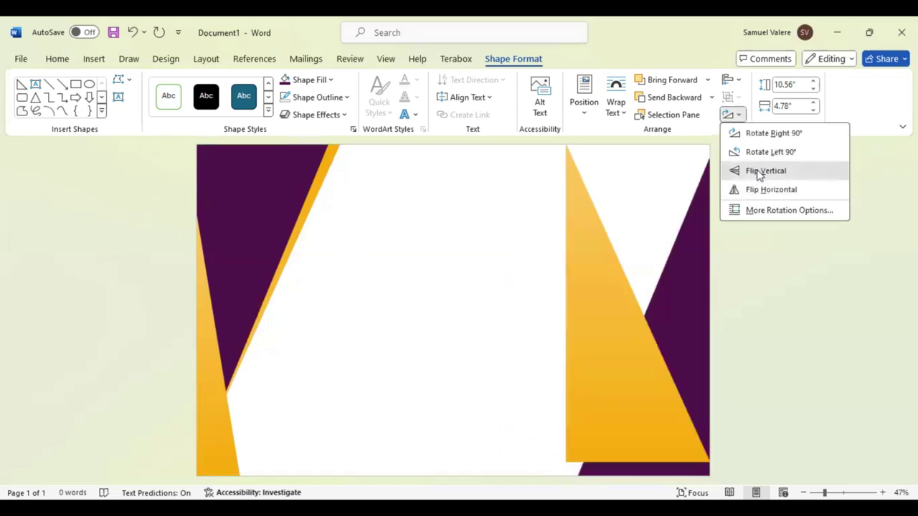
pyautogui.click(758, 174)
pyautogui.click(731, 118)
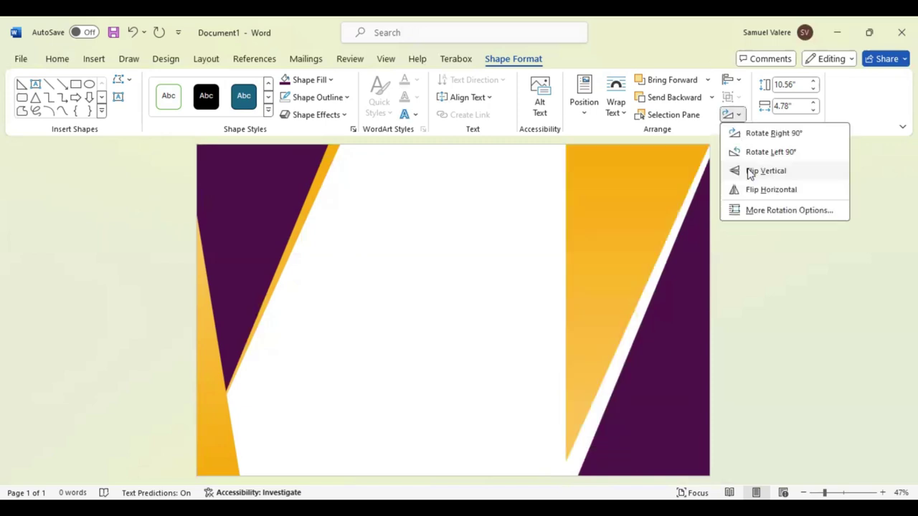
pyautogui.click(680, 326)
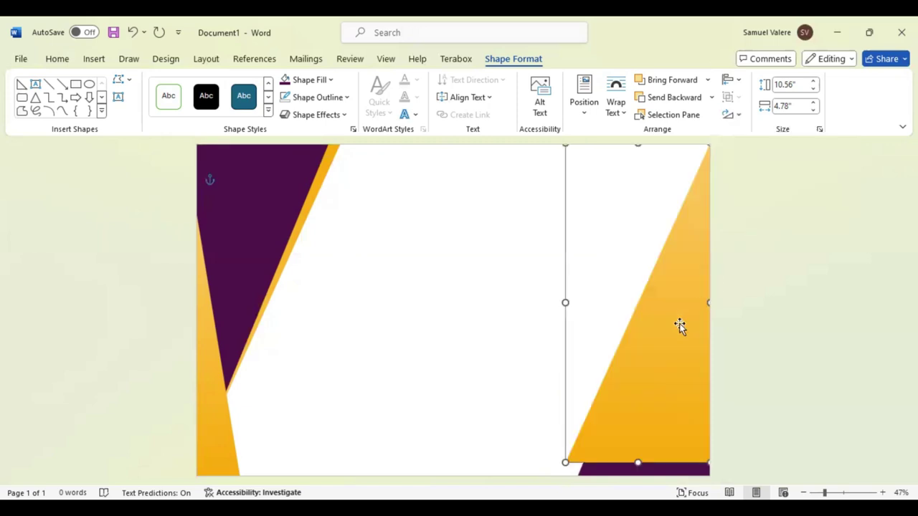
pyautogui.moveTo(682, 342)
pyautogui.mouseDown()
pyautogui.moveTo(687, 325)
pyautogui.moveTo(677, 324)
pyautogui.mouseUp()
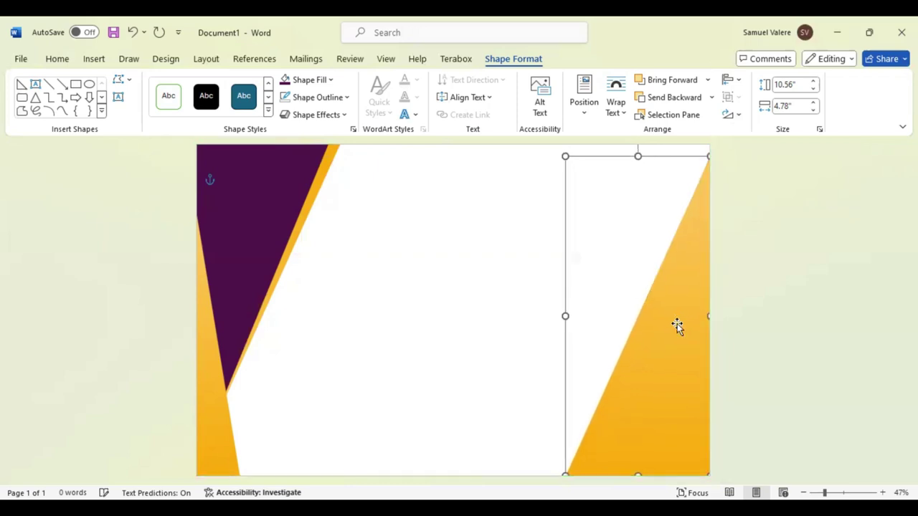
pyautogui.click(666, 101)
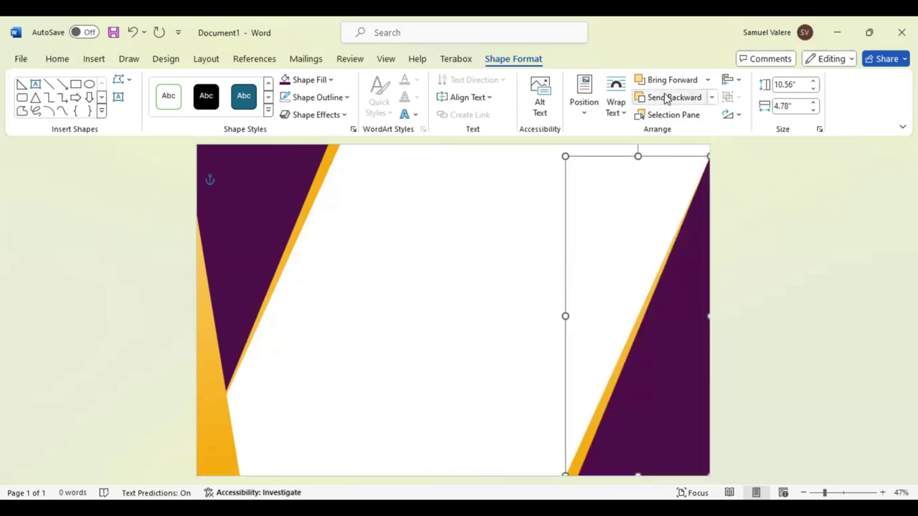
# - Copy the thin orange strip to the right side, mirrored horizontally against the right page edge
pyautogui.click(217, 408)
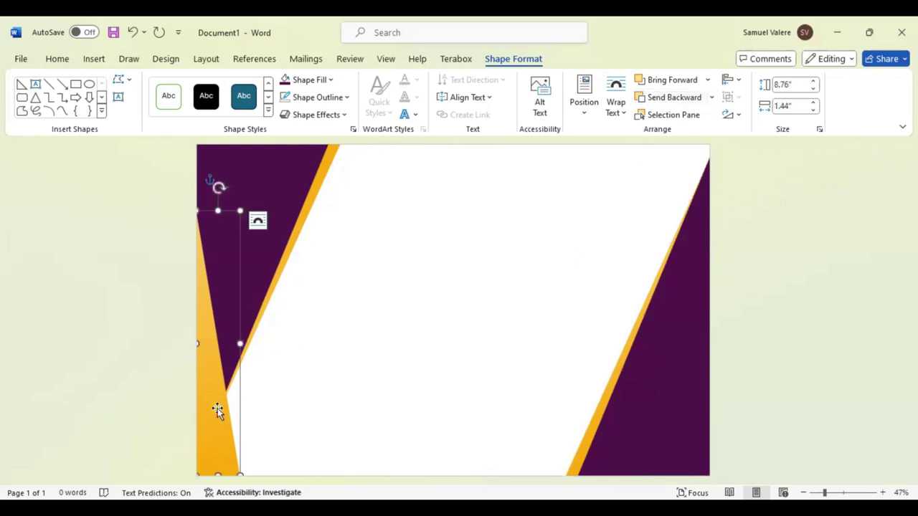
pyautogui.moveTo(217, 410); pyautogui.dragTo(665, 365)
pyautogui.moveTo(573, 235); pyautogui.dragTo(771, 137)
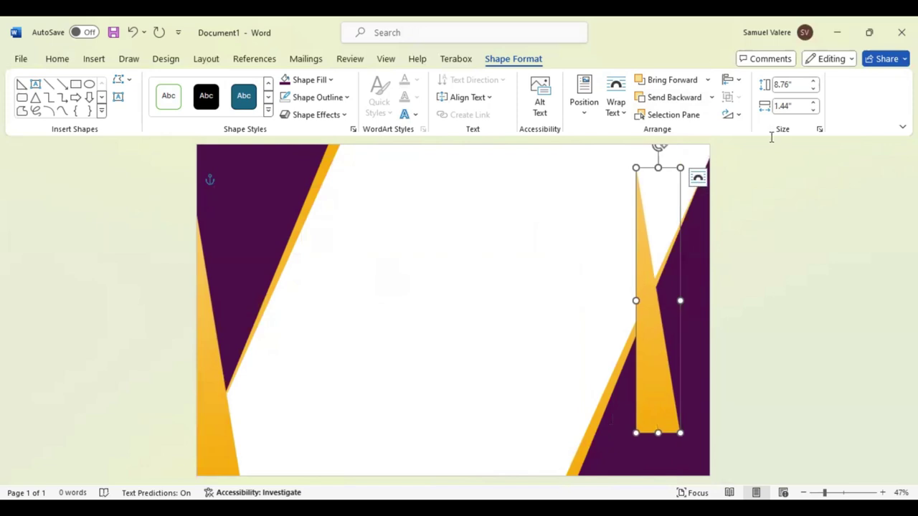
pyautogui.click(733, 117)
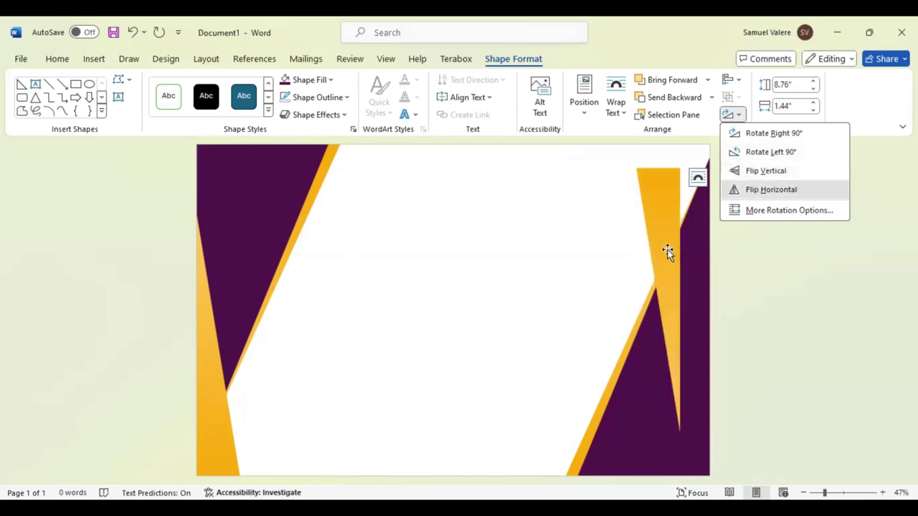
pyautogui.moveTo(666, 250); pyautogui.dragTo(700, 228)
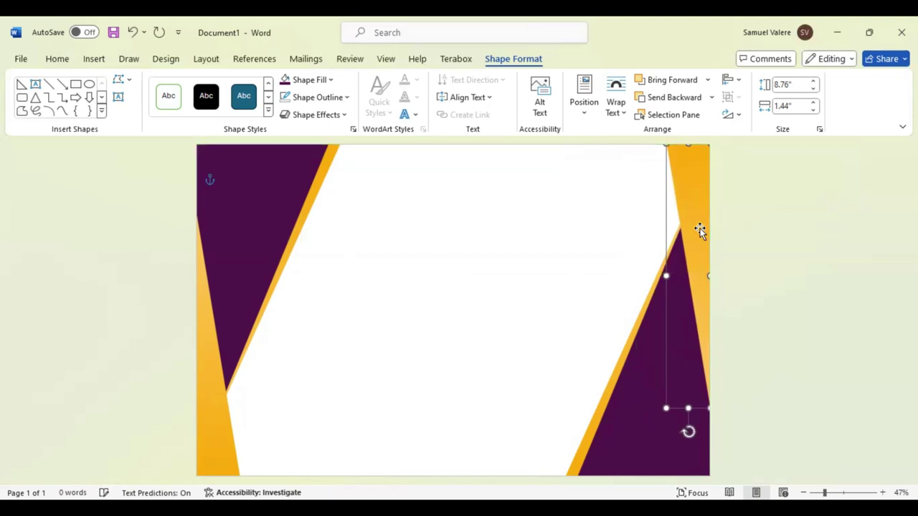
pyautogui.click(530, 249)
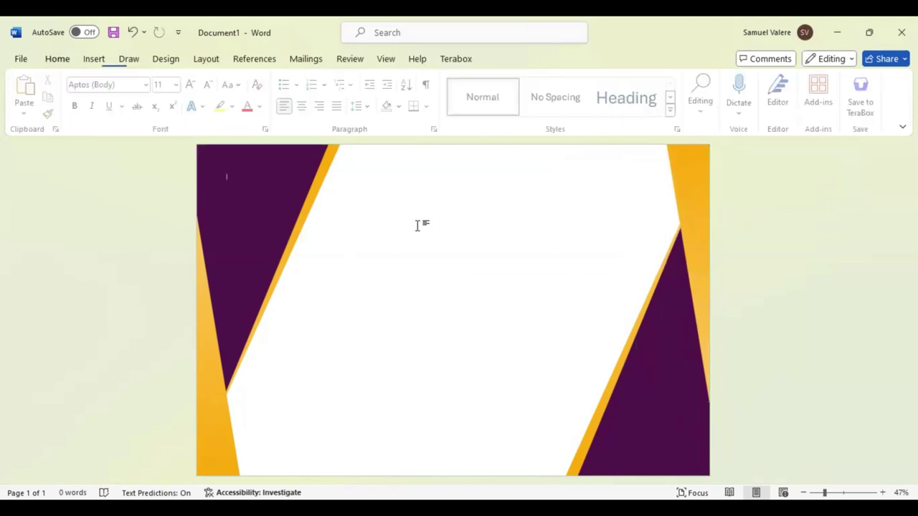
# - Add a text box reading 'Certificate' in Baskerville Old Face
pyautogui.click(94, 60)
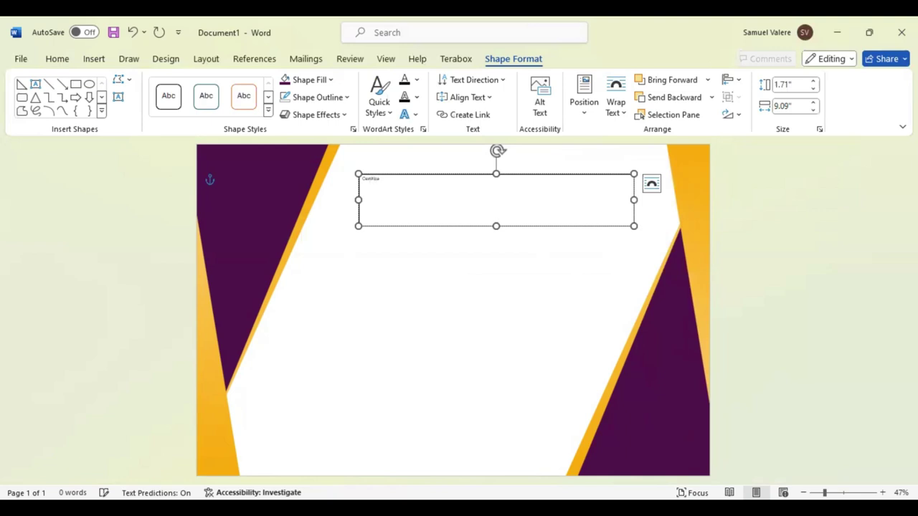
pyautogui.doubleClick(374, 180)
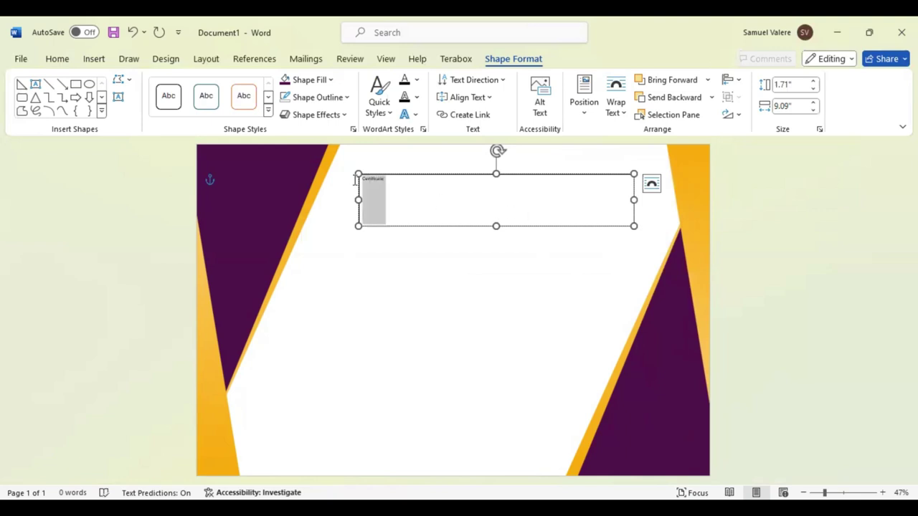
pyautogui.click(331, 80)
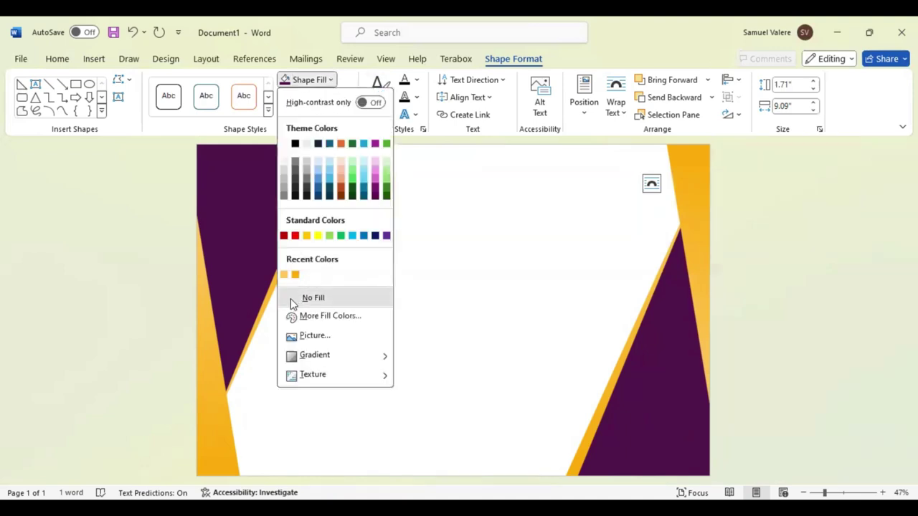
pyautogui.press('Escape')
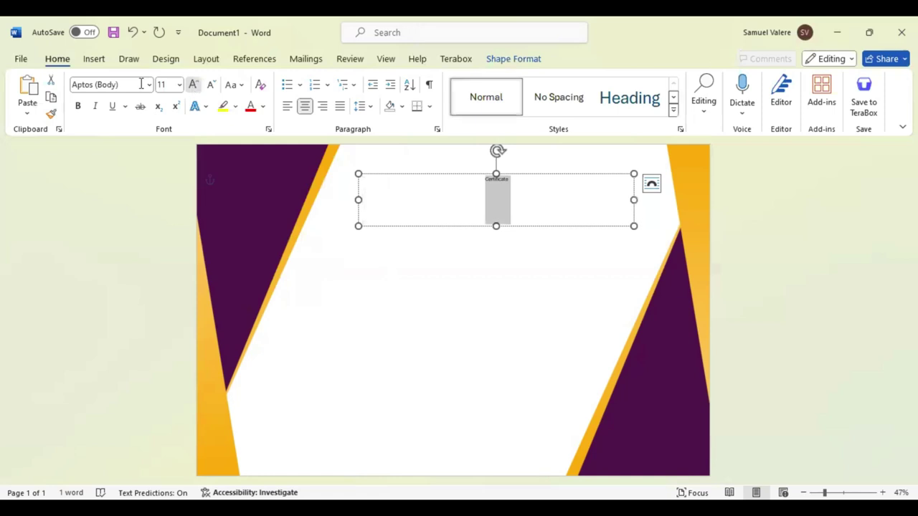
pyautogui.press('Return')
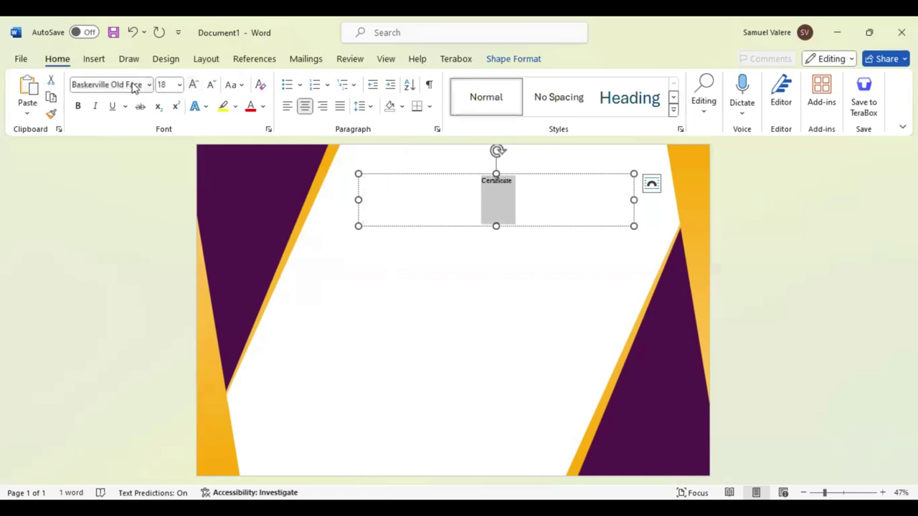
# - Make the title UPPERCASE, grow it to 72 pt and centre it on the page
pyautogui.click(237, 86)
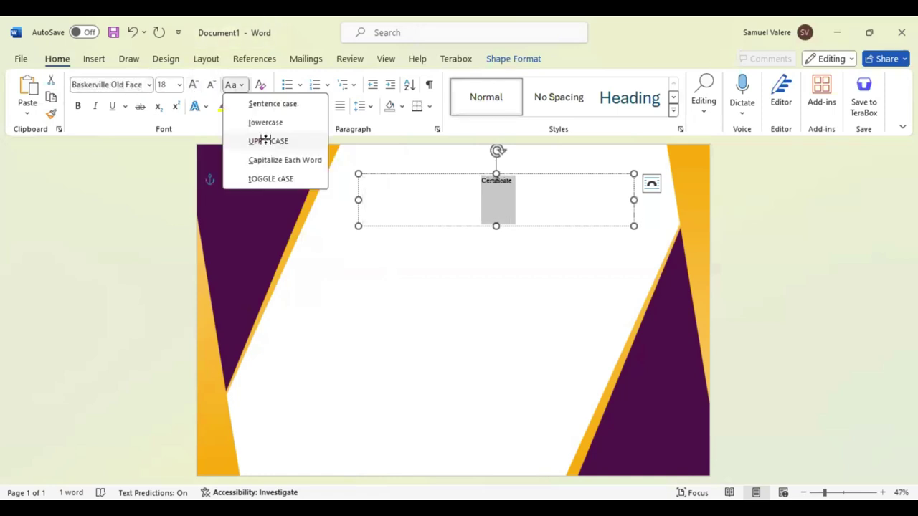
pyautogui.click(265, 139)
pyautogui.click(194, 84)
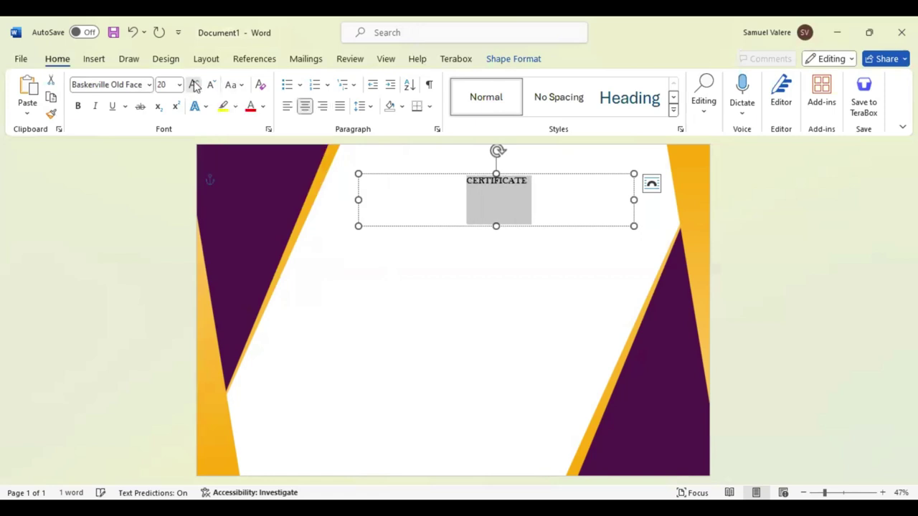
pyautogui.click(194, 84)
pyautogui.click(194, 84)
pyautogui.click(194, 85)
pyautogui.click(195, 85)
pyautogui.click(194, 85)
pyautogui.click(194, 85)
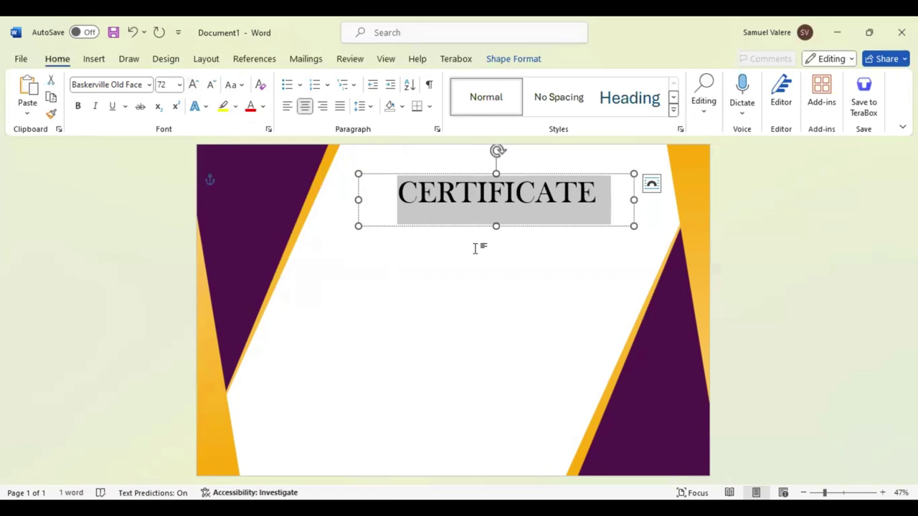
pyautogui.press('Escape')
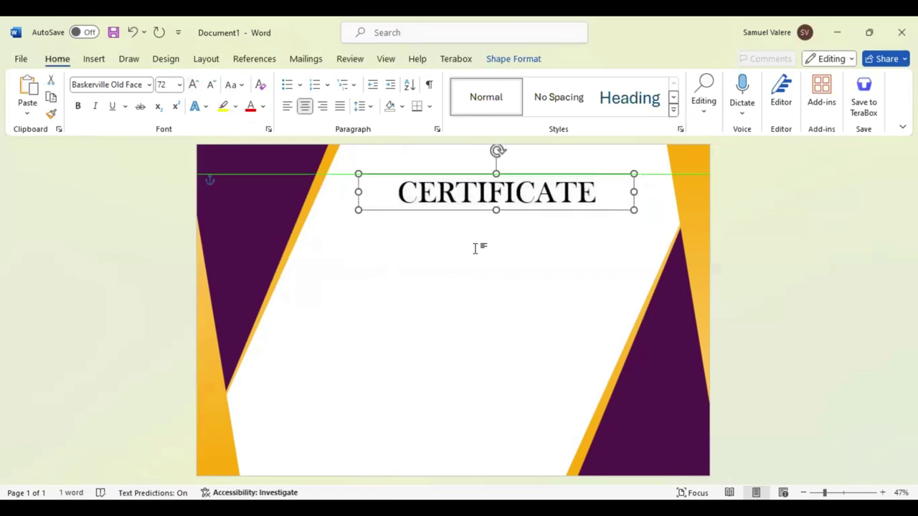
pyautogui.press('Left')
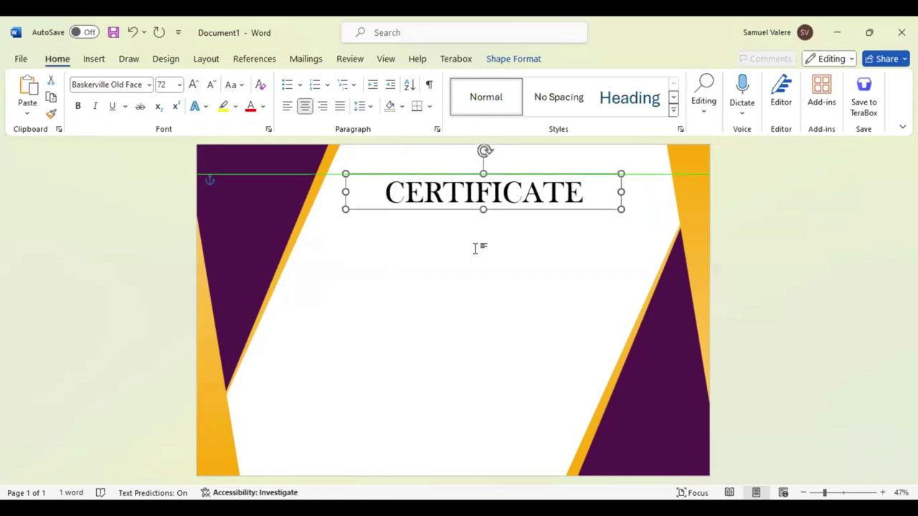
pyautogui.press('Left')
pyautogui.press('Left')
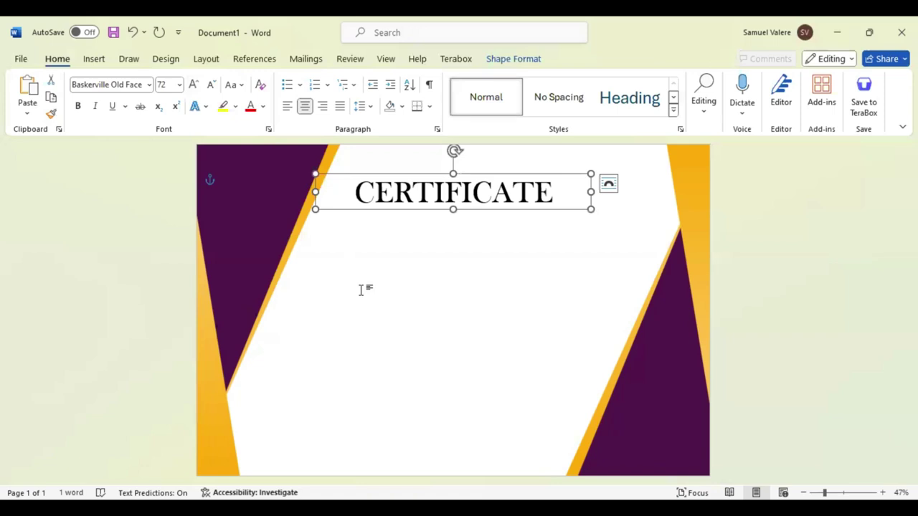
# - Duplicate the title below itself and replace its text with 'Of Appreciation' in capitals
pyautogui.moveTo(470, 209); pyautogui.dragTo(468, 242)
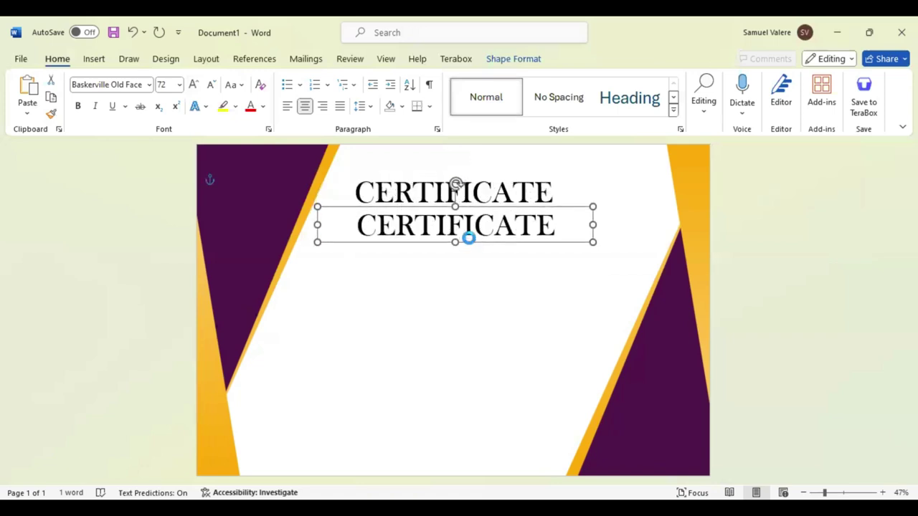
pyautogui.doubleClick(462, 226)
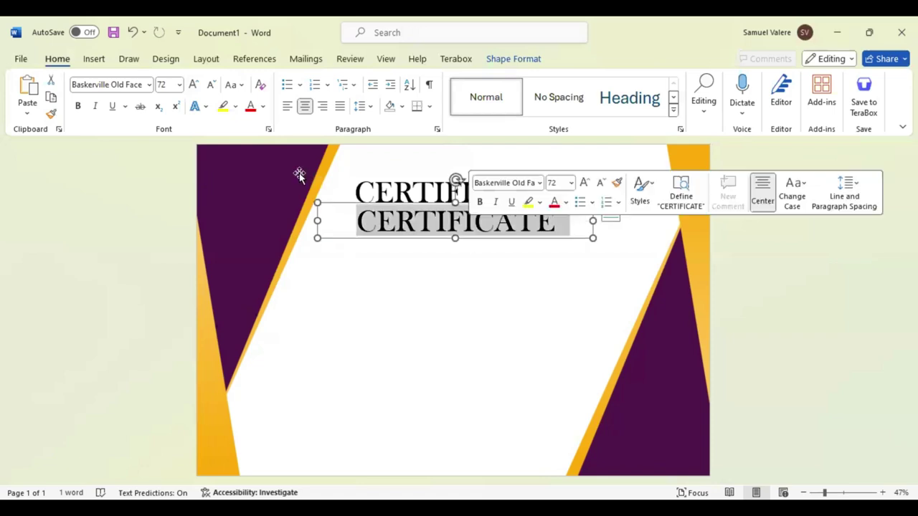
pyautogui.click(212, 84)
pyautogui.click(212, 85)
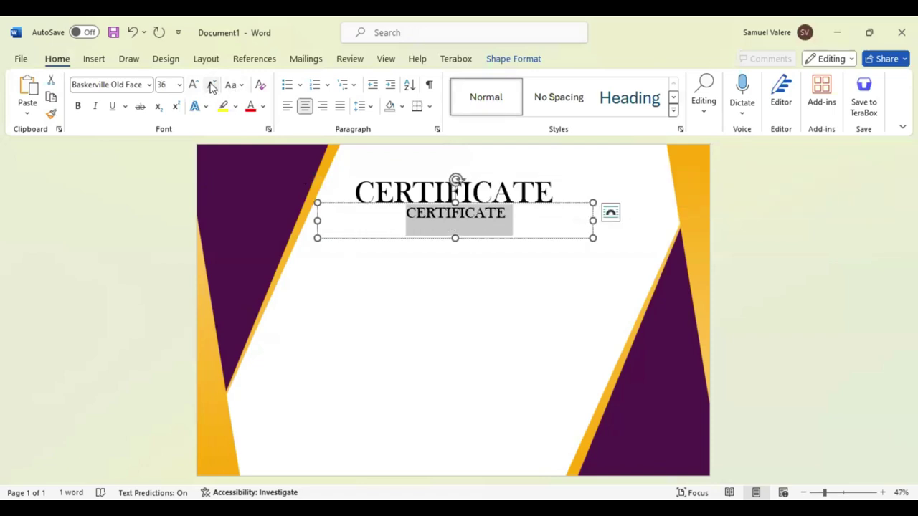
pyautogui.click(212, 84)
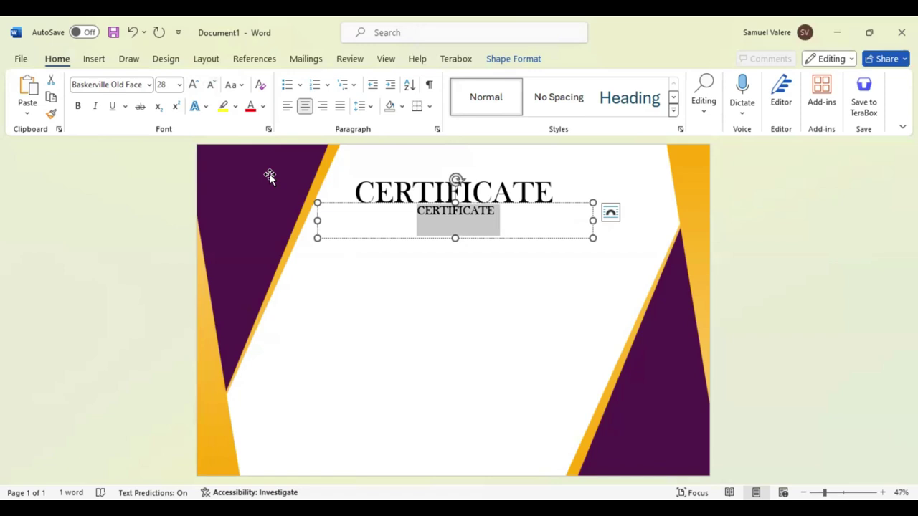
pyautogui.write('Of')
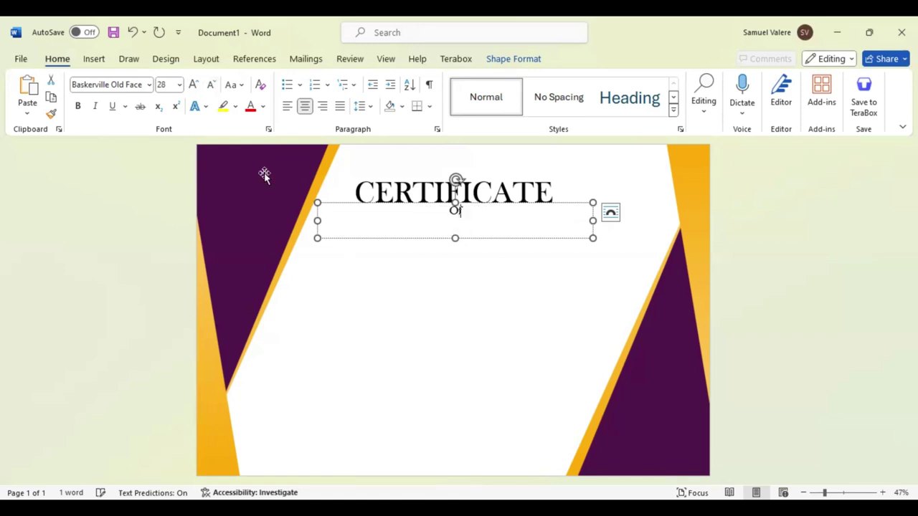
pyautogui.write(' Appreciation')
pyautogui.click(234, 84)
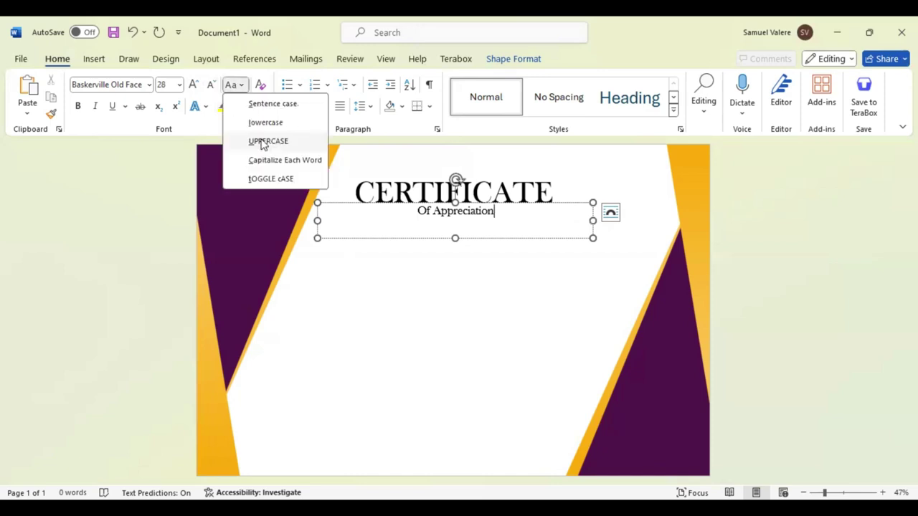
pyautogui.click(263, 142)
pyautogui.click(211, 85)
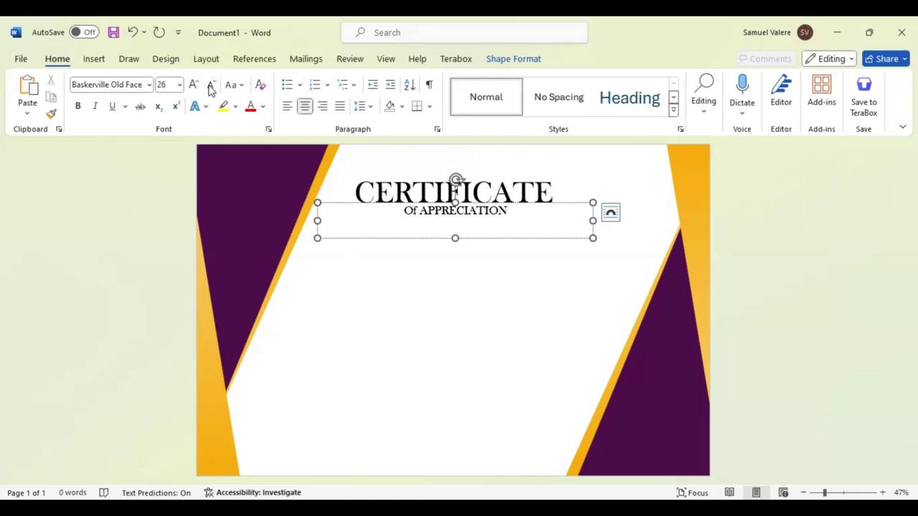
# - Capitalise 'OF' and shrink the whole subtitle to 18 pt
pyautogui.hotkey('ctrl', 'shift', 'Left')
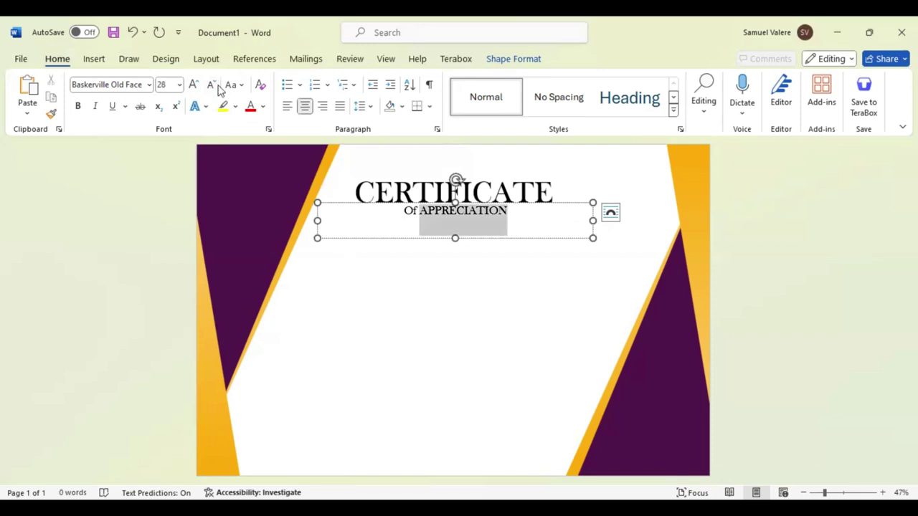
pyautogui.hotkey('ctrl', 'shift', 'Left')
pyautogui.click(213, 84)
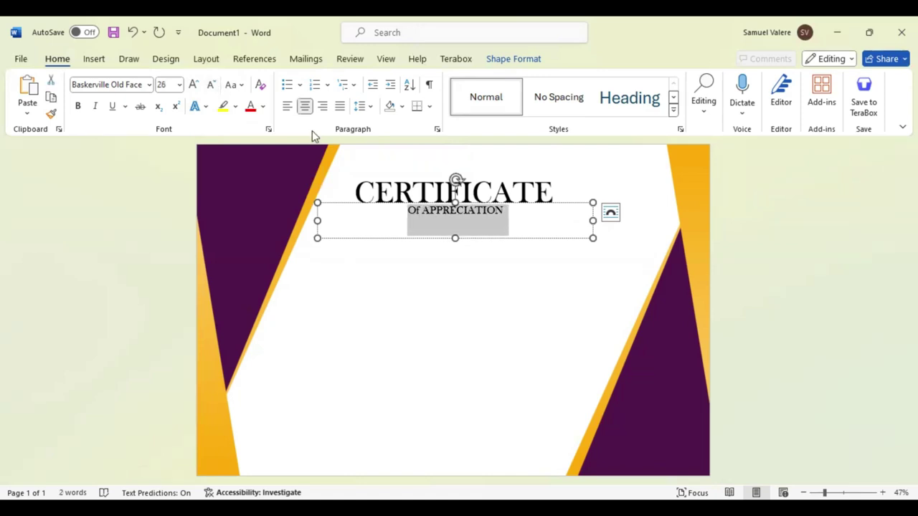
pyautogui.click(213, 85)
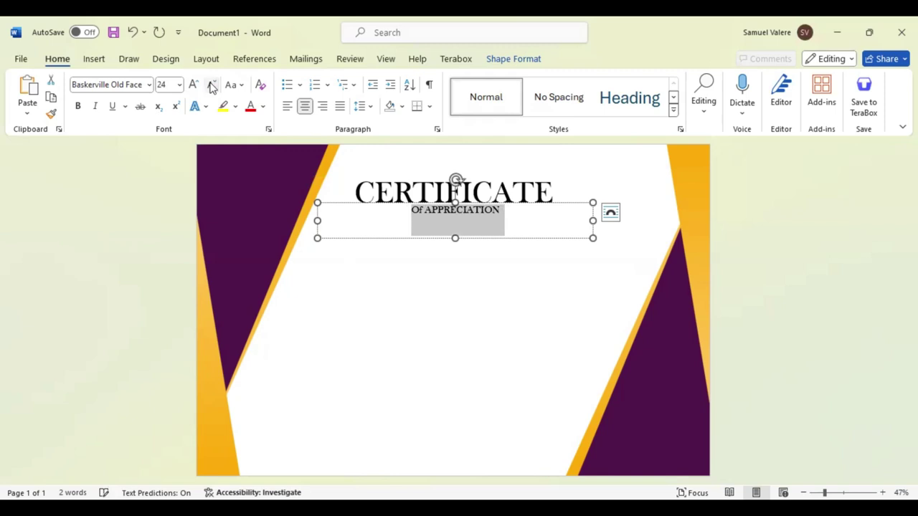
pyautogui.doubleClick(213, 85)
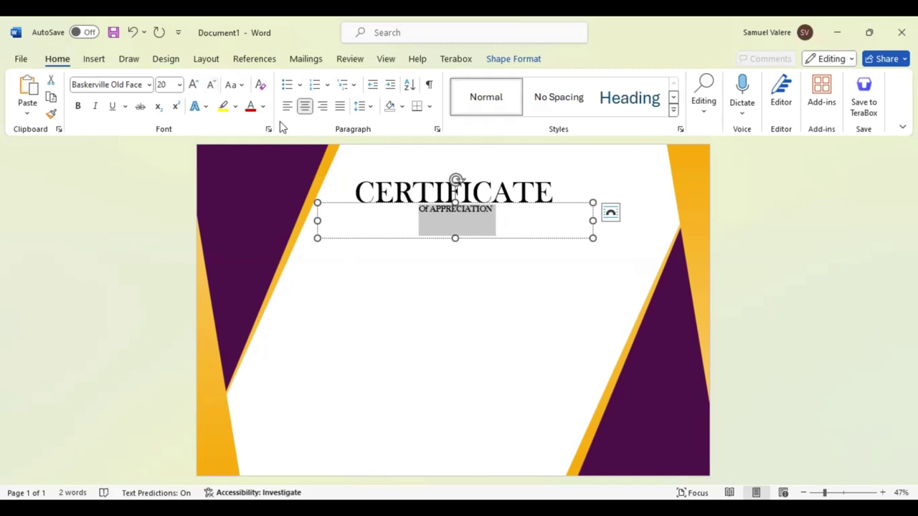
pyautogui.click(428, 209)
pyautogui.press('BackSpace')
pyautogui.press('BackSpace')
pyautogui.write('F')
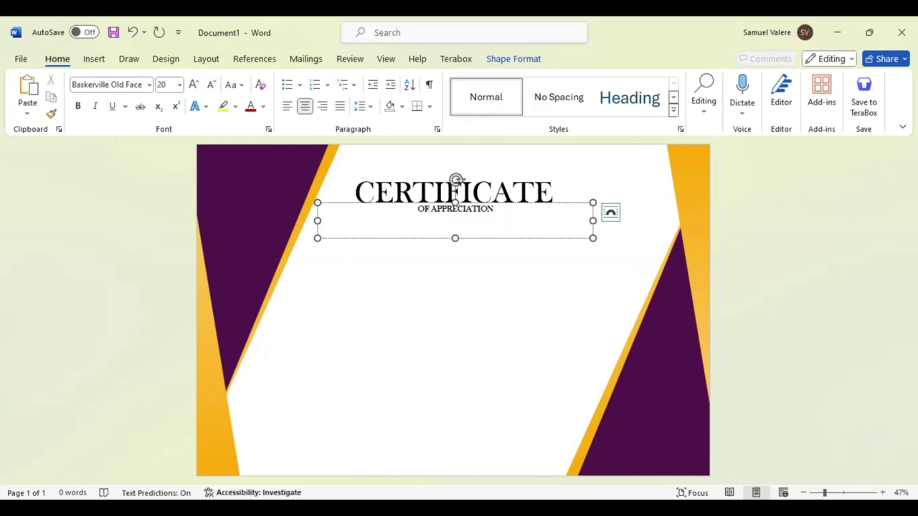
pyautogui.hotkey('ctrl', 'a')
pyautogui.click(211, 85)
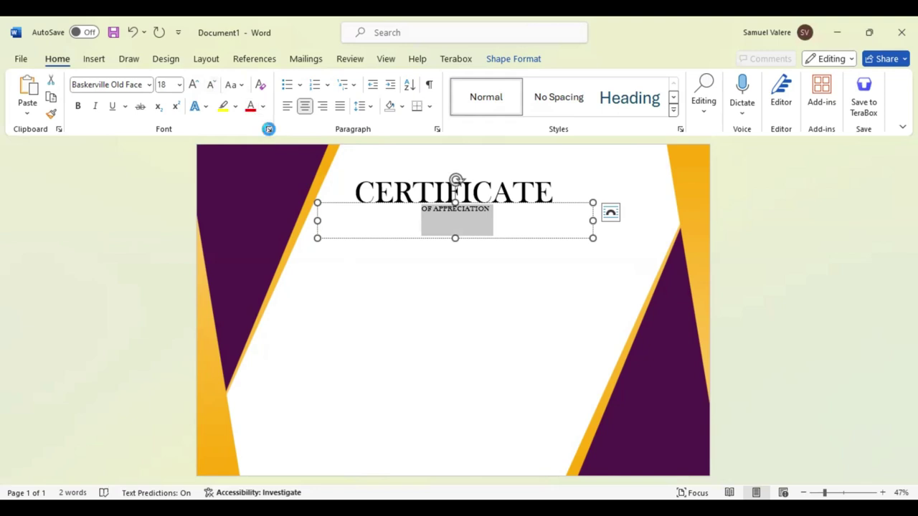
# - Expand the subtitle's character spacing by 6 pt, then narrow its box and centre it under CERTIFICATE
pyautogui.click(268, 129)
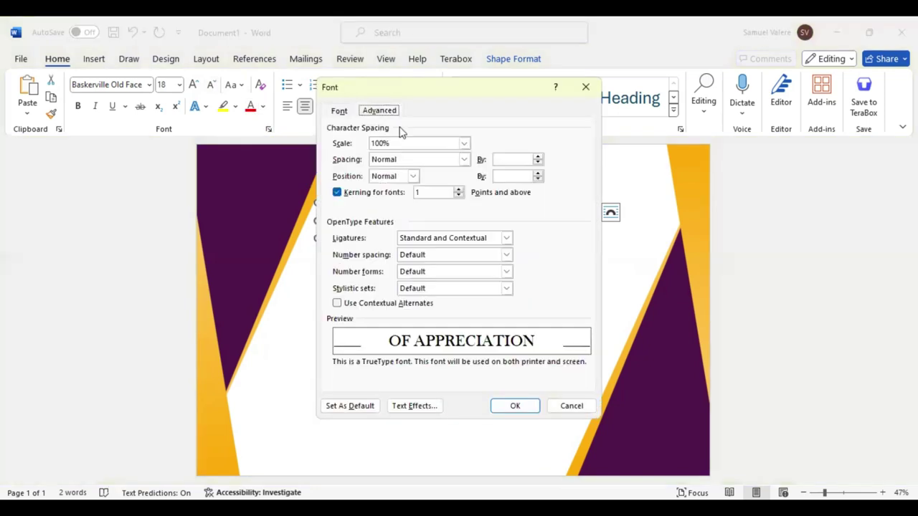
pyautogui.click(464, 159)
pyautogui.click(416, 180)
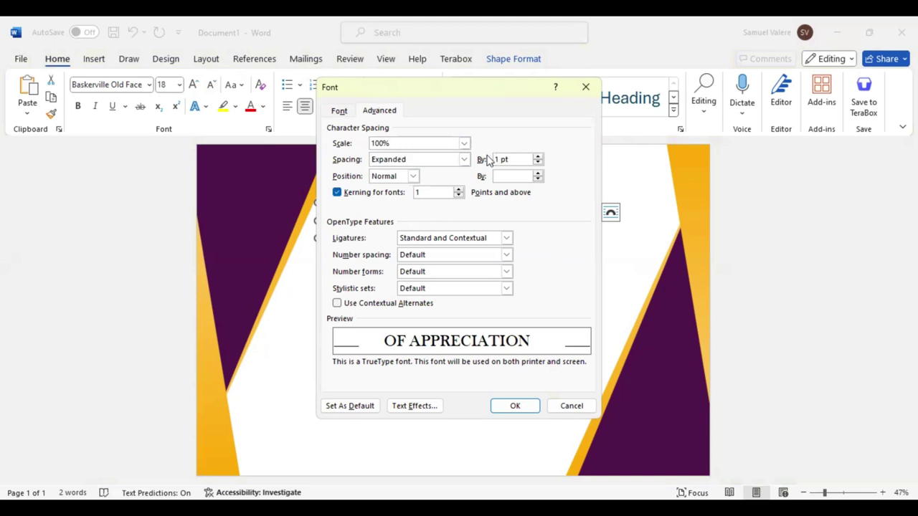
pyautogui.click(497, 160)
pyautogui.press('BackSpace')
pyautogui.write('6')
pyautogui.press('Return')
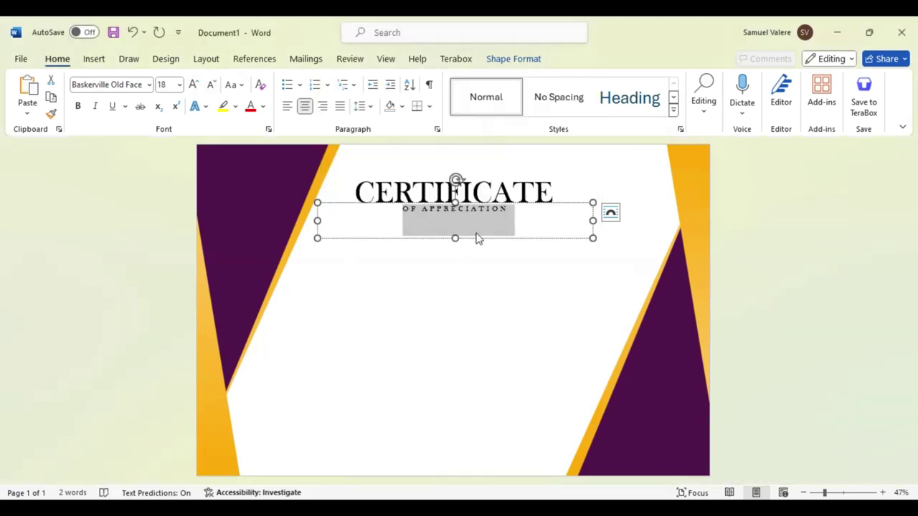
pyautogui.moveTo(454, 236); pyautogui.dragTo(455, 222)
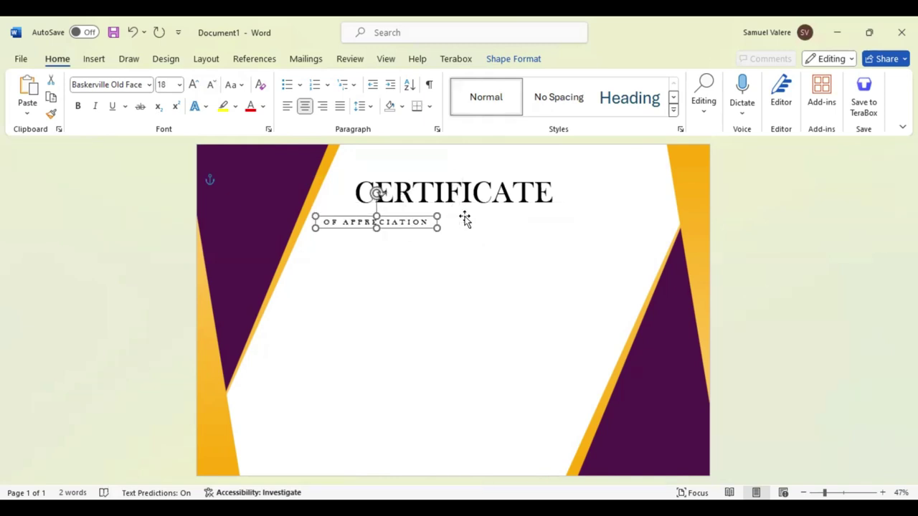
pyautogui.moveTo(465, 220); pyautogui.dragTo(464, 220)
# - Draw a 3 pt black line to the left of the OF APPRECIATION subtitle
pyautogui.click(94, 59)
pyautogui.click(190, 79)
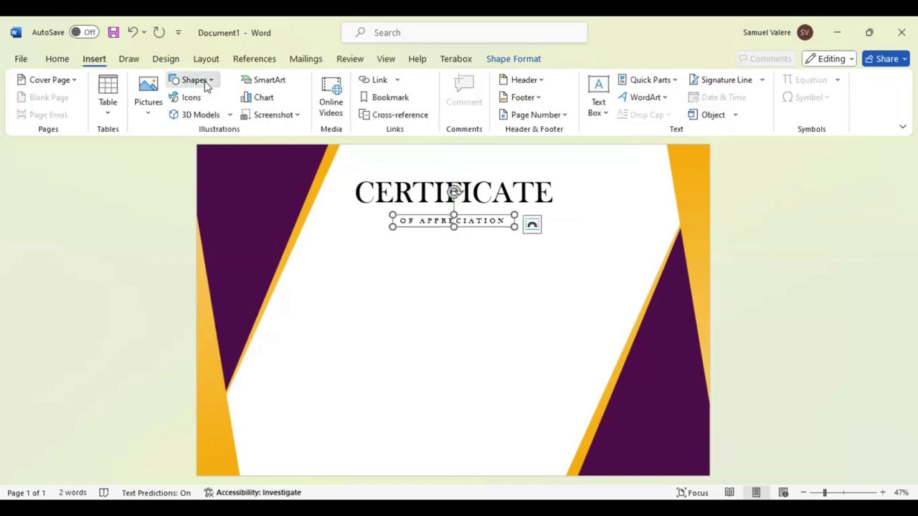
pyautogui.click(175, 172)
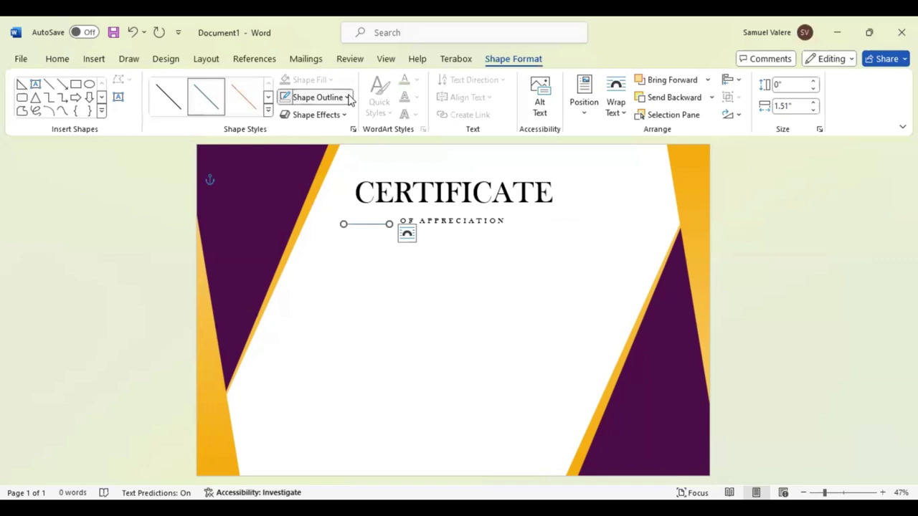
pyautogui.click(348, 98)
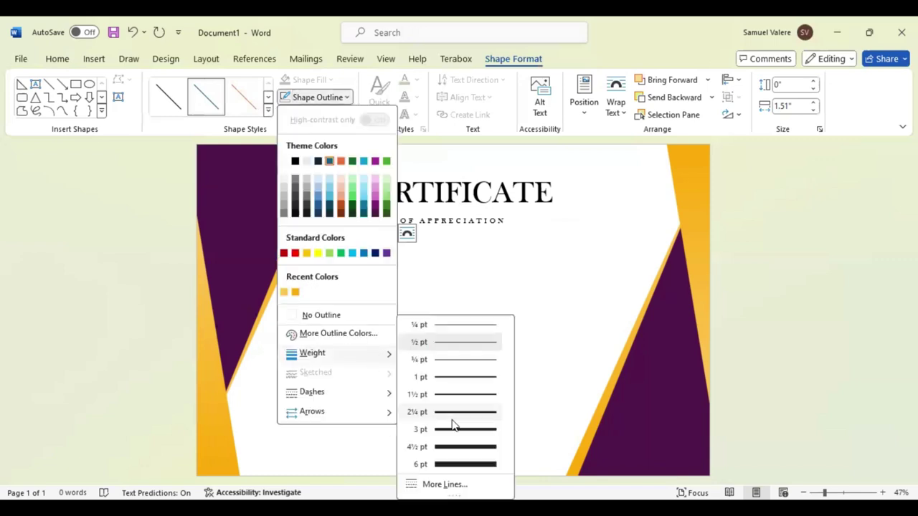
pyautogui.moveTo(312, 353)
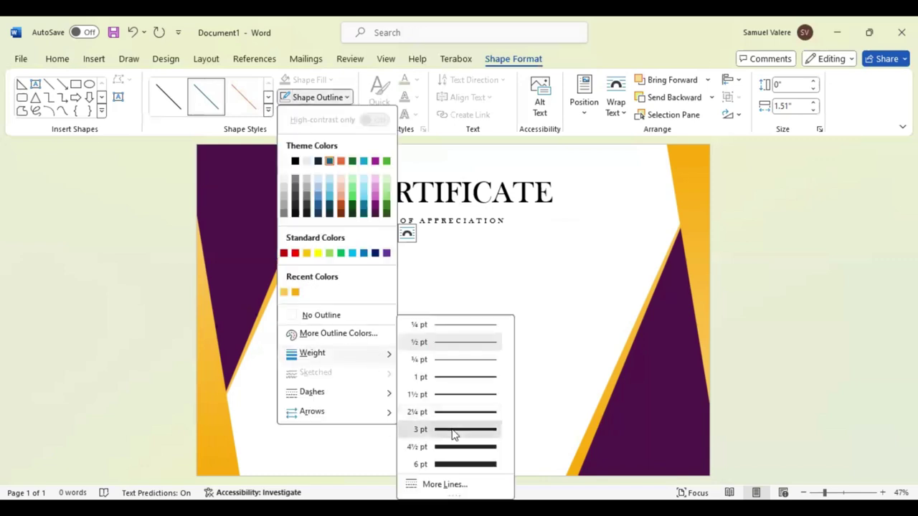
pyautogui.click(454, 430)
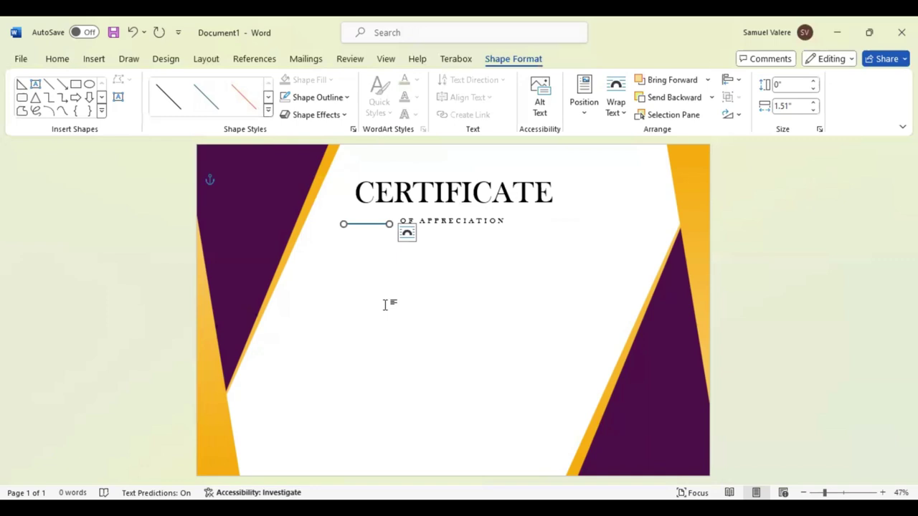
pyautogui.click(347, 97)
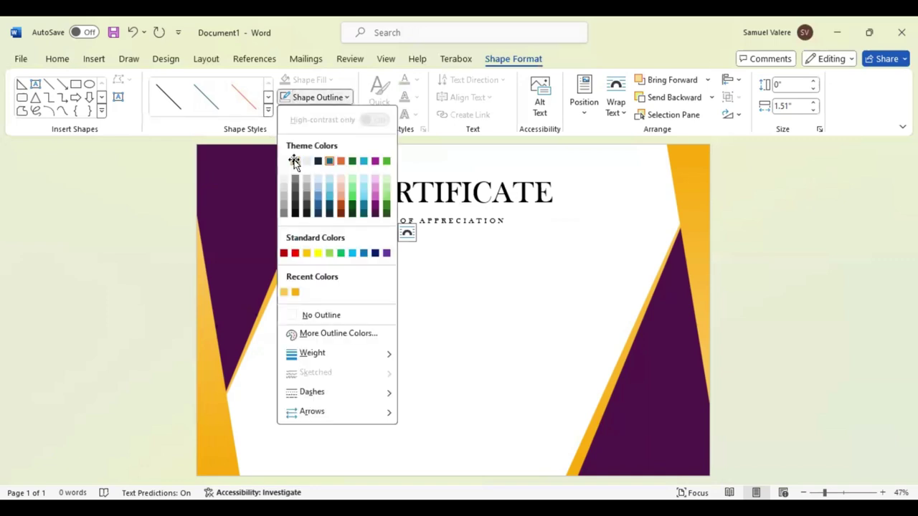
pyautogui.click(294, 160)
# - Align the line with the subtitle and place a copy on its right side
pyautogui.press('Up')
pyautogui.press('Up')
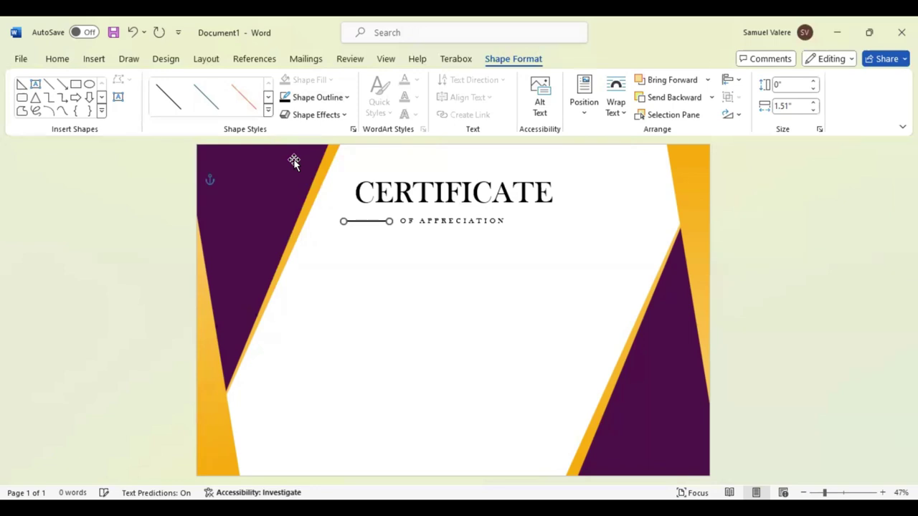
pyautogui.press('Right')
pyautogui.press('Right')
pyautogui.press('Right')
pyautogui.press('Right')
pyautogui.press('Down')
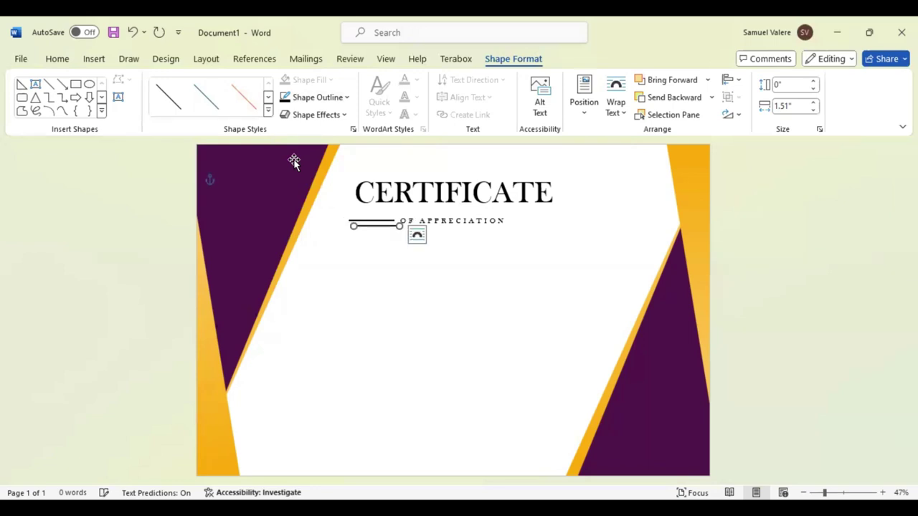
pyautogui.press('Up')
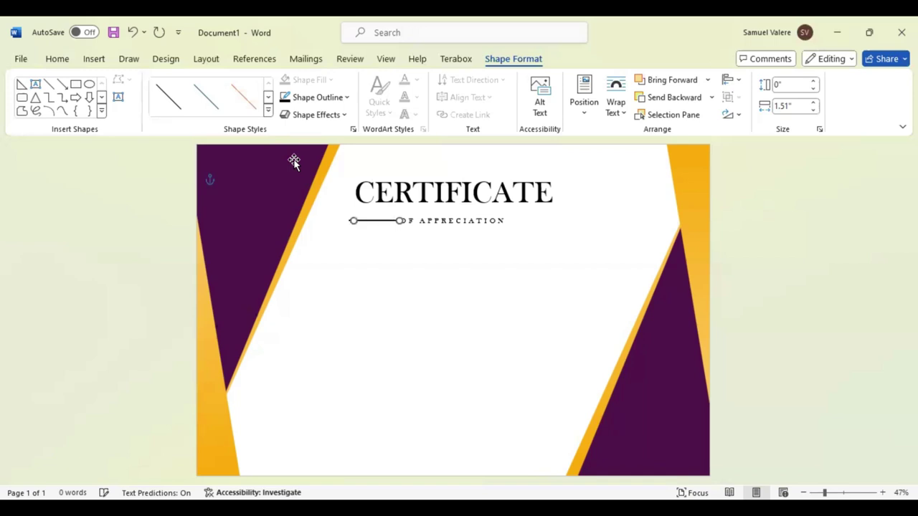
pyautogui.hotkey('ctrl', 'c')
pyautogui.hotkey('ctrl', 'v')
pyautogui.press('Right')
pyautogui.press('Right')
pyautogui.press('Right')
pyautogui.press('Right')
pyautogui.press('Right')
pyautogui.press('Right')
pyautogui.press('Left')
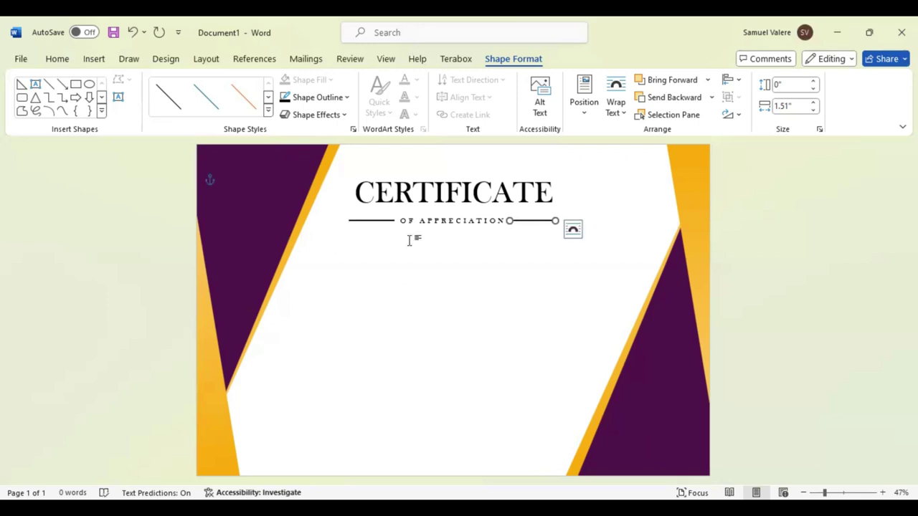
# - Duplicate the CERTIFICATE box mid-page as an enlarged 'Name Surname', then copy the OF APPRECIATION box below itself
pyautogui.click(466, 177)
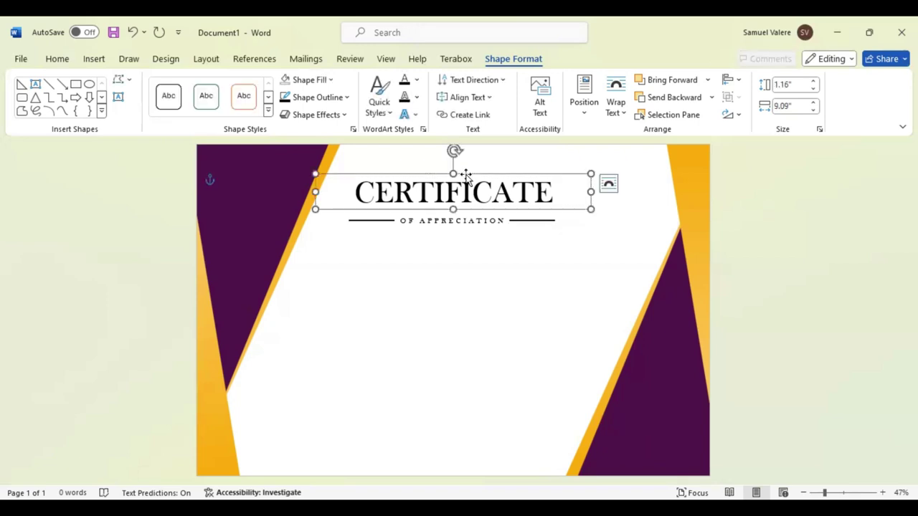
pyautogui.moveTo(466, 178); pyautogui.dragTo(471, 205)
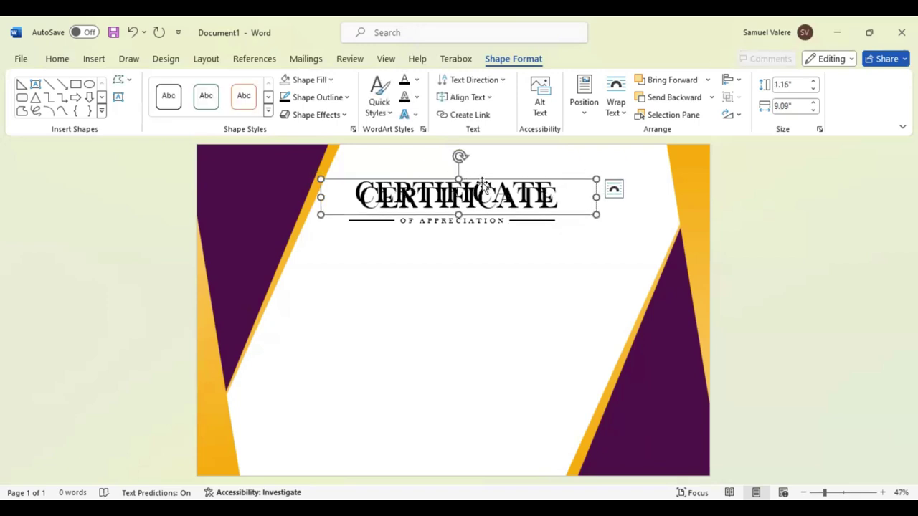
pyautogui.moveTo(478, 236); pyautogui.dragTo(477, 237)
pyautogui.write('Name Surname')
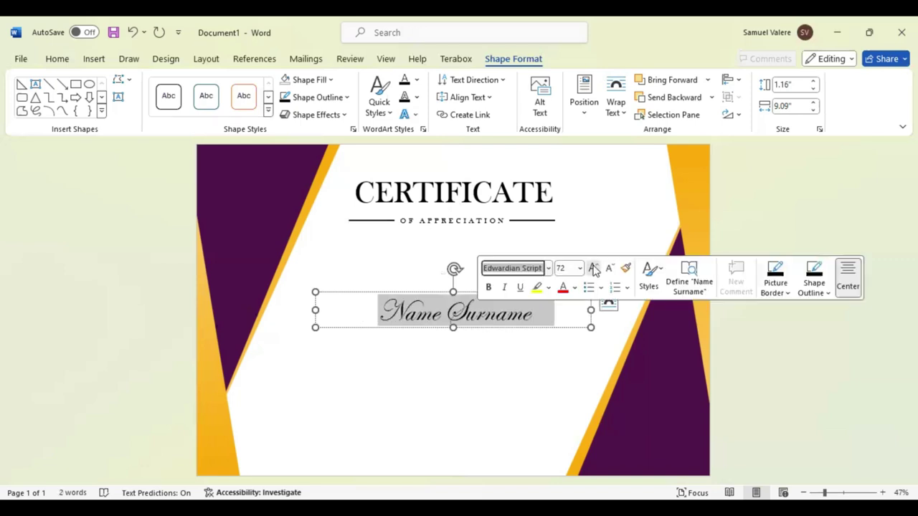
pyautogui.click(593, 268)
pyautogui.click(593, 269)
pyautogui.click(593, 269)
pyautogui.click(594, 269)
pyautogui.moveTo(453, 327); pyautogui.dragTo(455, 349)
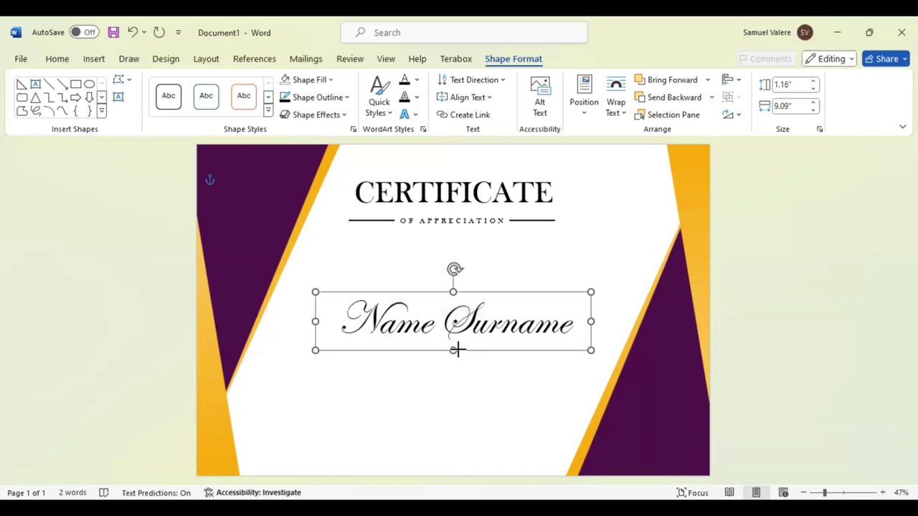
pyautogui.click(462, 228)
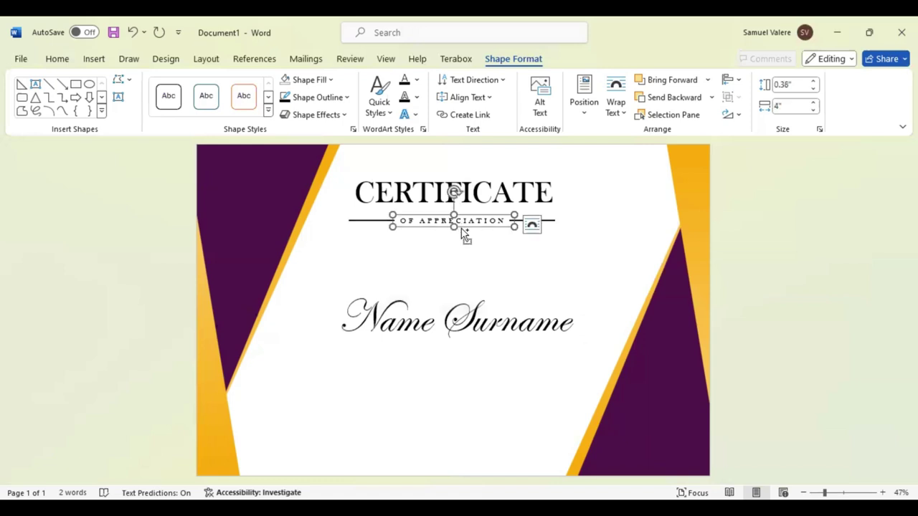
pyautogui.moveTo(461, 228); pyautogui.dragTo(465, 244)
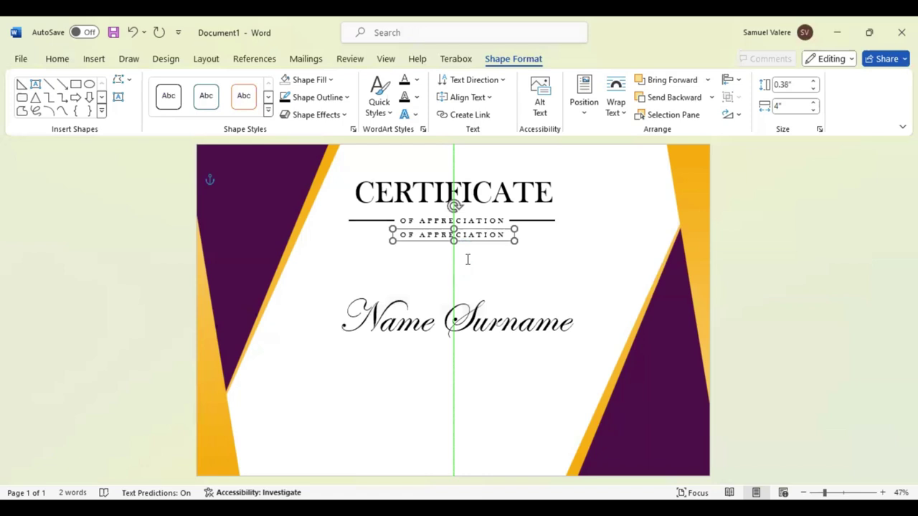
# - Retype the copied subtitle as 'This Certificate is Beautifully Presented To' and widen it to fit below the subtitle
pyautogui.moveTo(464, 235); pyautogui.dragTo(464, 259)
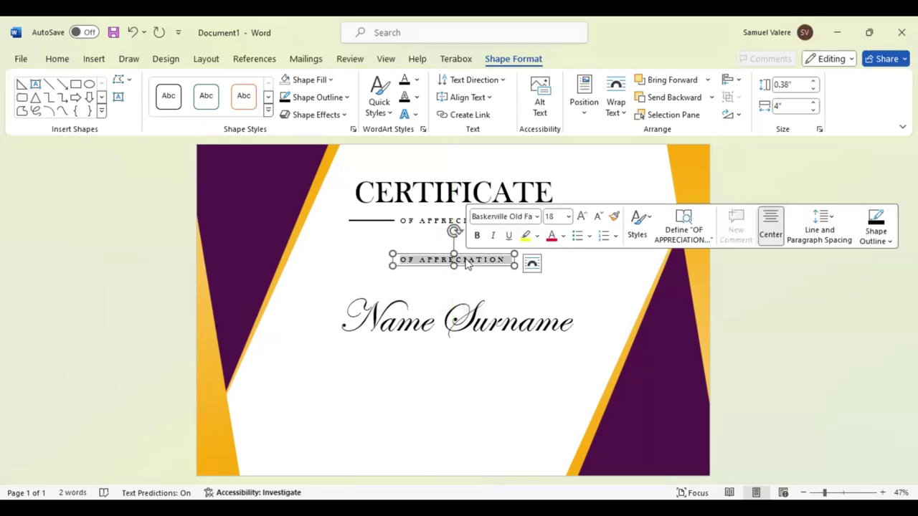
pyautogui.write('Thi')
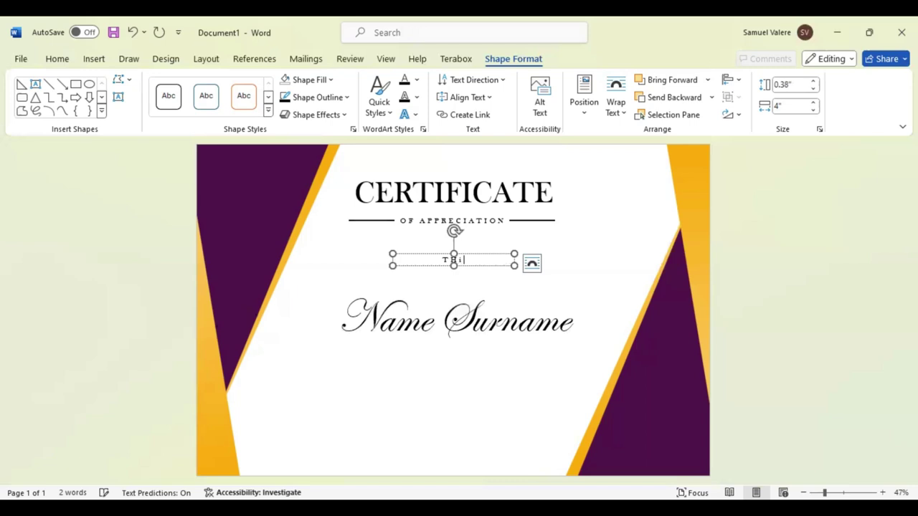
pyautogui.write('s Certificate is')
pyautogui.write(' Beautifully')
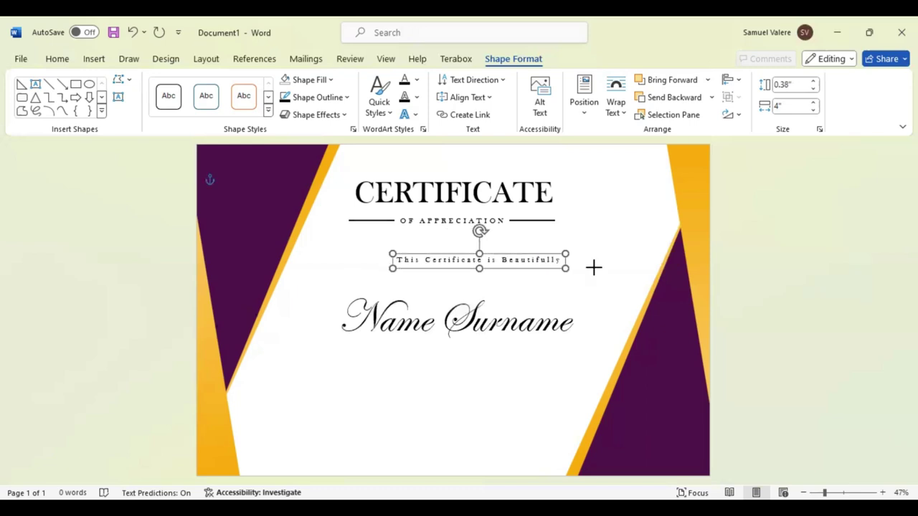
pyautogui.moveTo(594, 267); pyautogui.dragTo(617, 267)
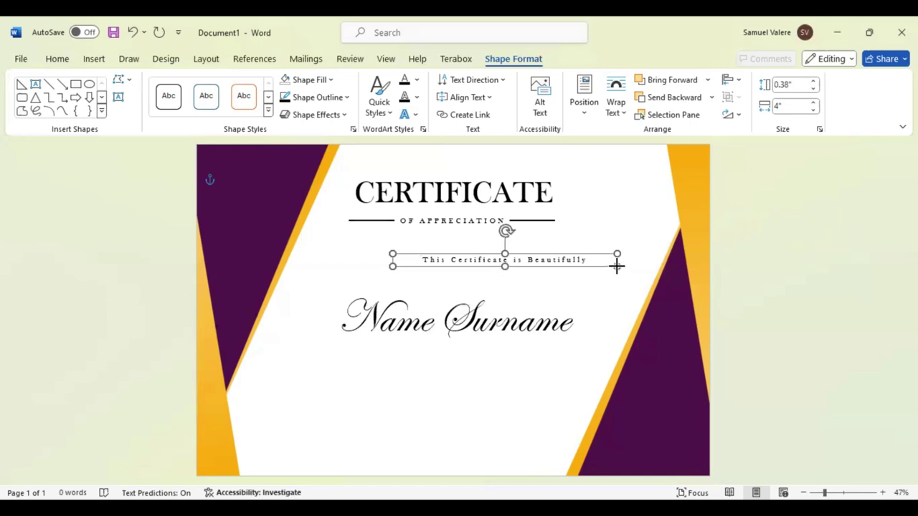
pyautogui.moveTo(393, 266); pyautogui.dragTo(362, 265)
pyautogui.click(603, 259)
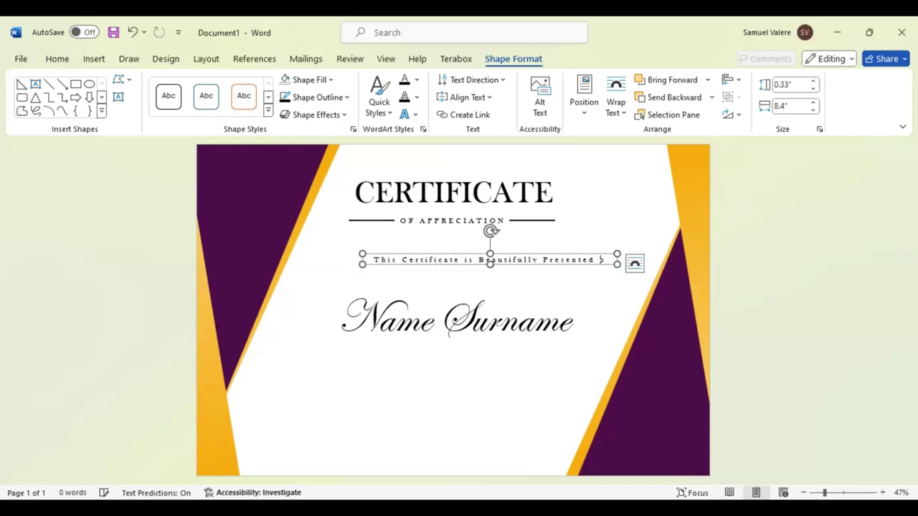
pyautogui.press('BackSpace')
pyautogui.press('BackSpace')
pyautogui.write('To')
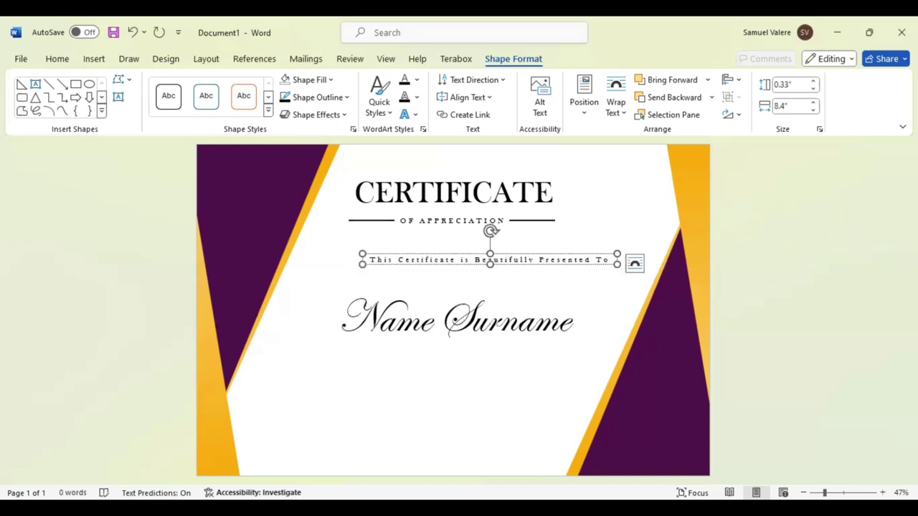
pyautogui.moveTo(502, 264); pyautogui.dragTo(473, 267)
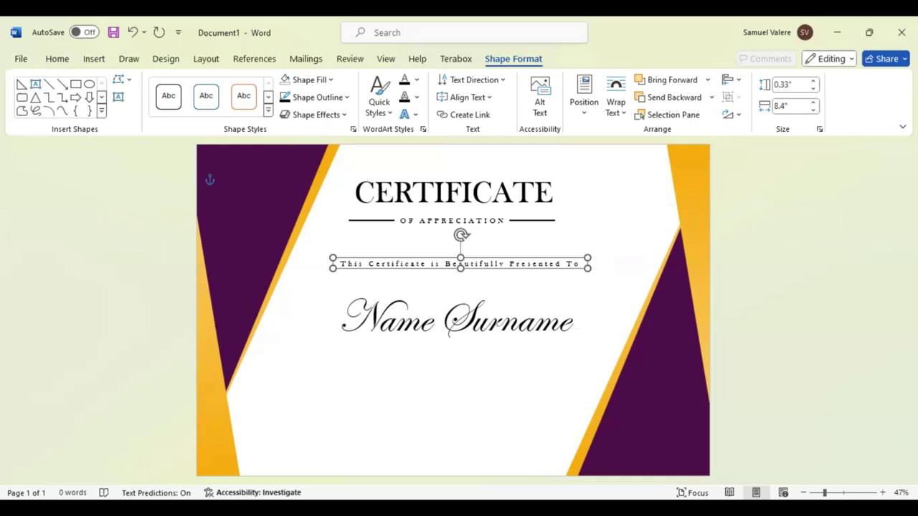
# - Convert 'This Certificate is Beautifully Presented To' to UPPERCASE and centre it above Name Surname
pyautogui.click(57, 58)
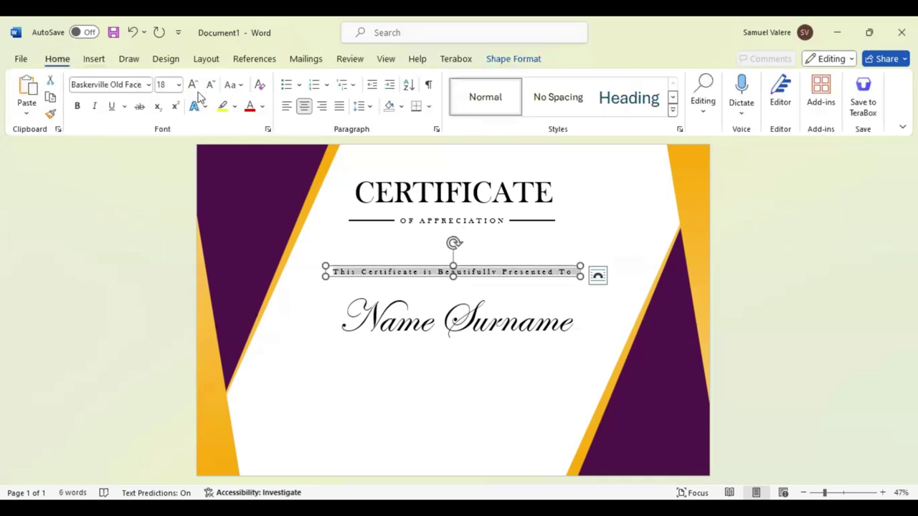
pyautogui.click(239, 87)
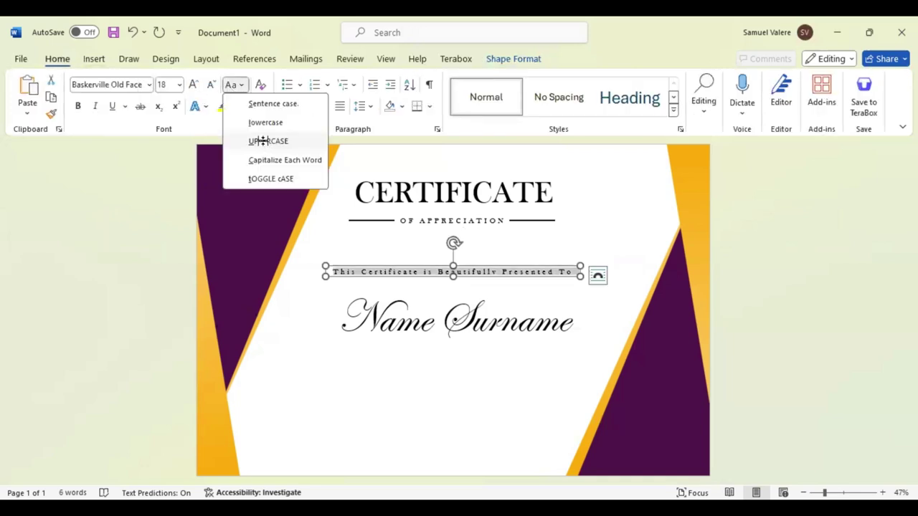
pyautogui.click(263, 141)
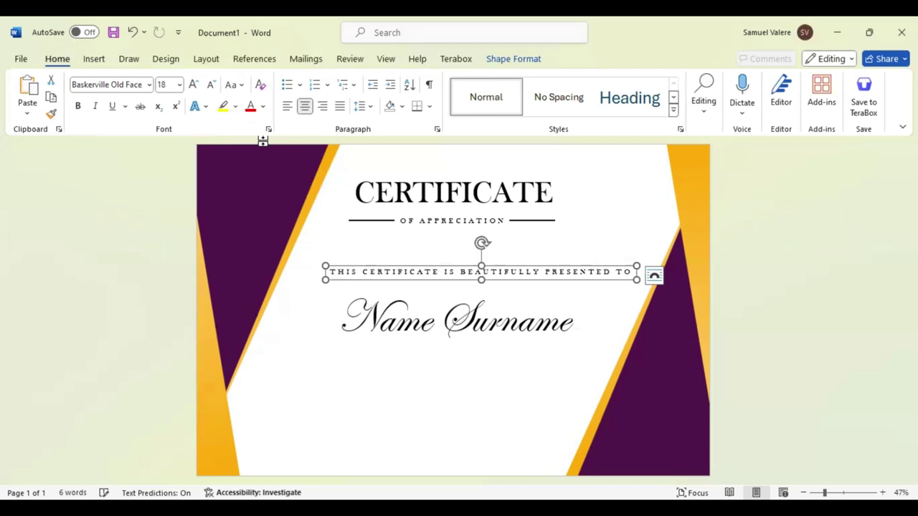
pyautogui.moveTo(263, 141); pyautogui.dragTo(463, 347)
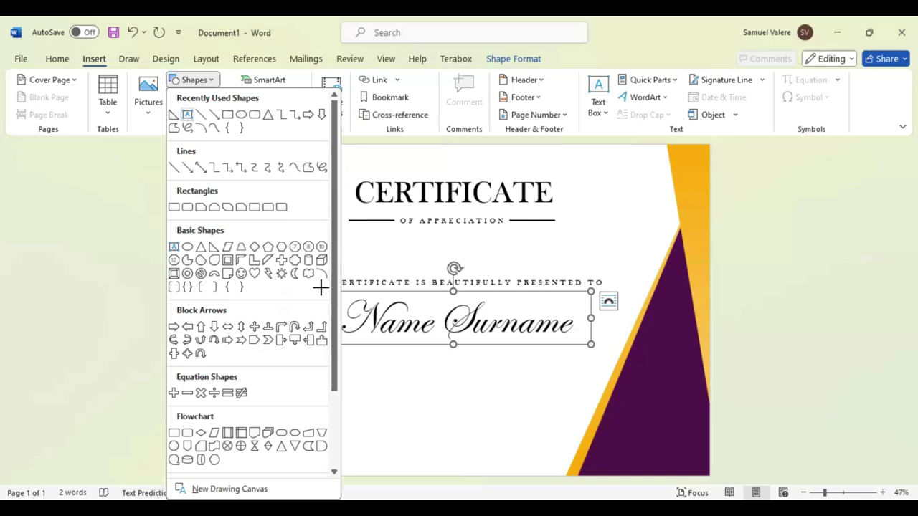
# - Draw a text box below Name Surname and paste the gratitude paragraph in, centre-aligned
pyautogui.moveTo(356, 381); pyautogui.dragTo(545, 436)
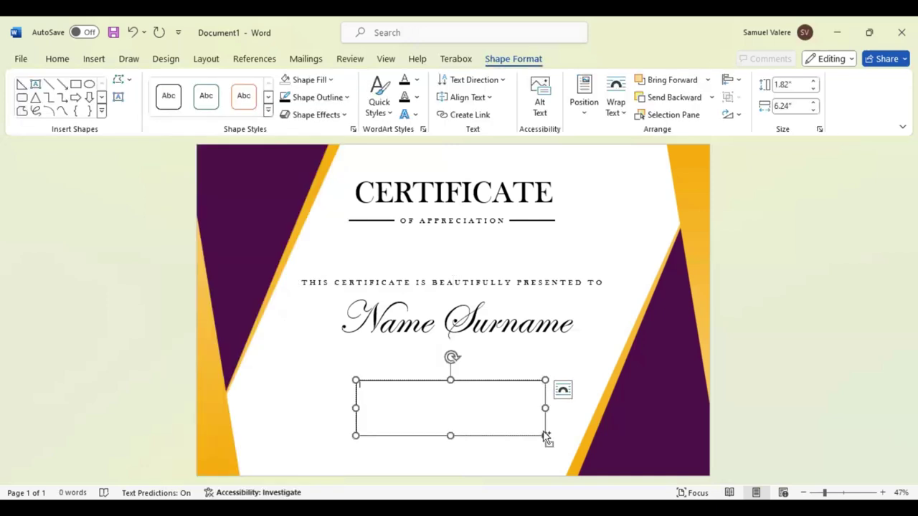
pyautogui.click(440, 405)
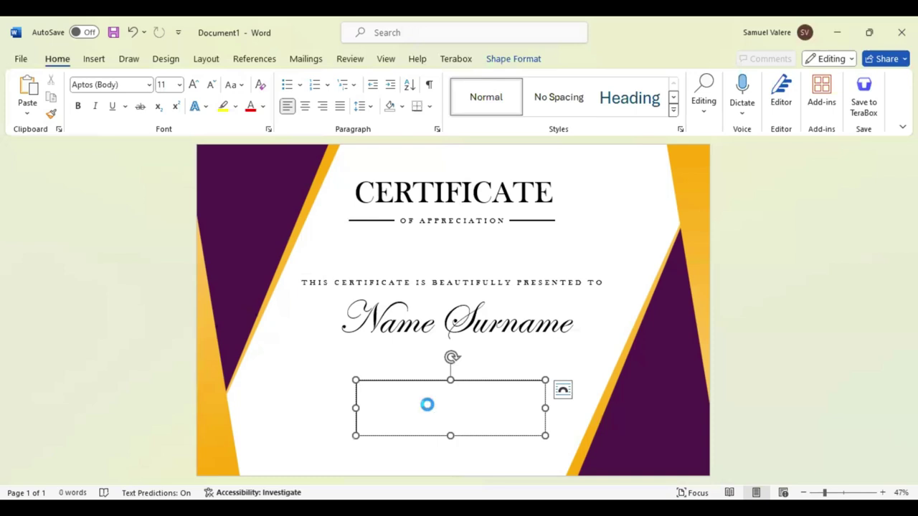
pyautogui.hotkey('ctrl', 'v')
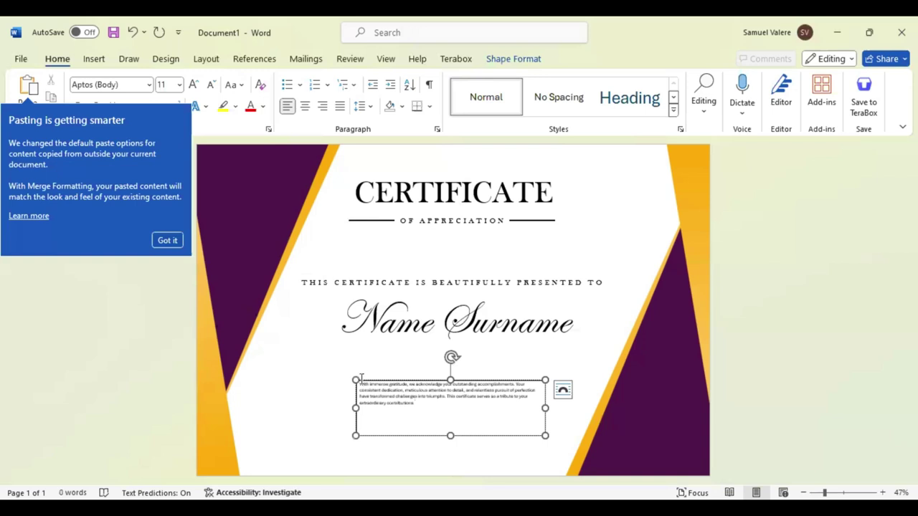
pyautogui.hotkey('ctrl', 'a')
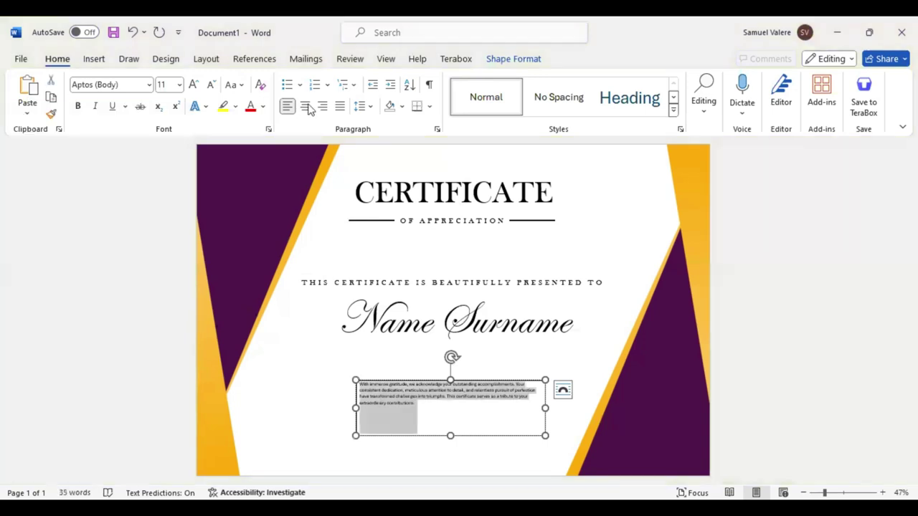
pyautogui.click(304, 106)
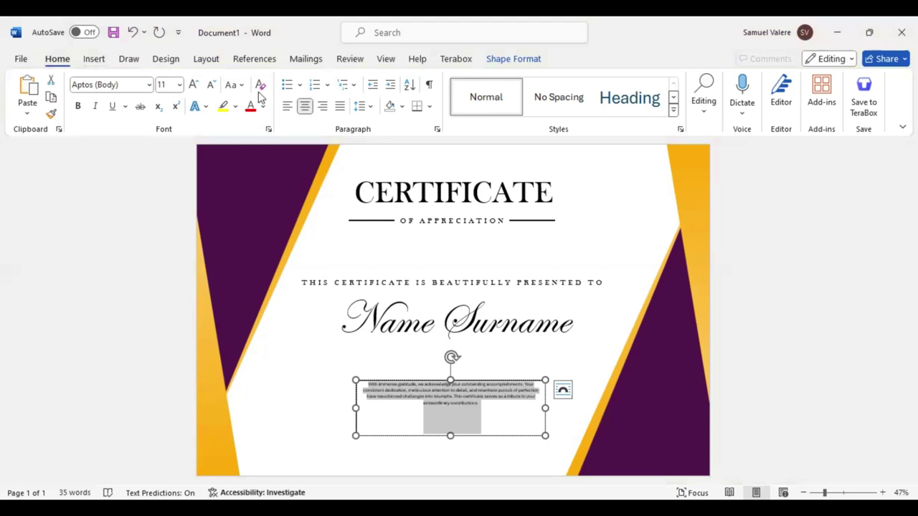
# - Set the paragraph's font to Baskerville Old Face at size 22
pyautogui.scroll(-10, 262, 93)
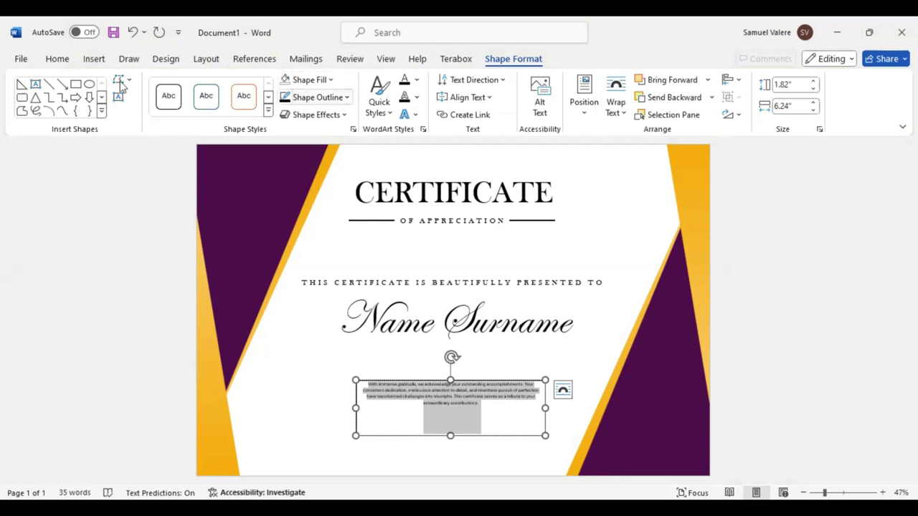
pyautogui.scroll(10, 206, 92)
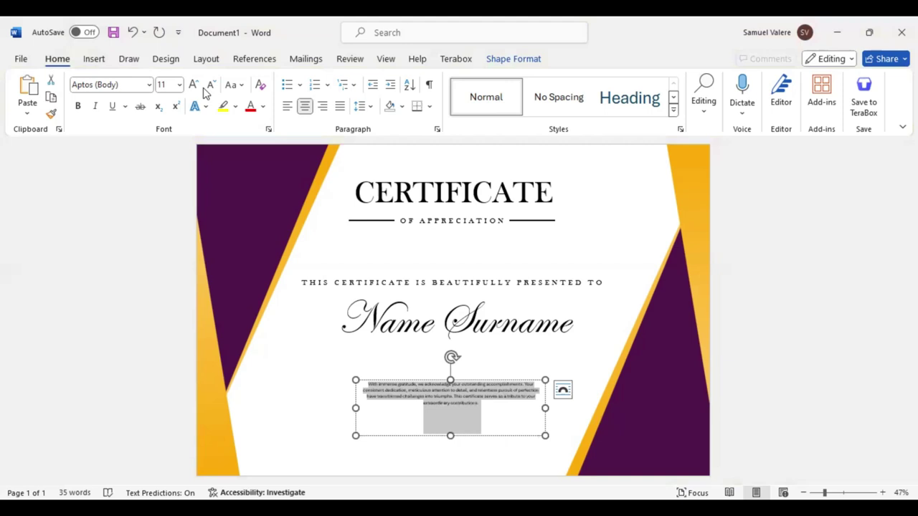
pyautogui.click(132, 81)
pyautogui.write('Baskerville Old Face')
pyautogui.press('Return')
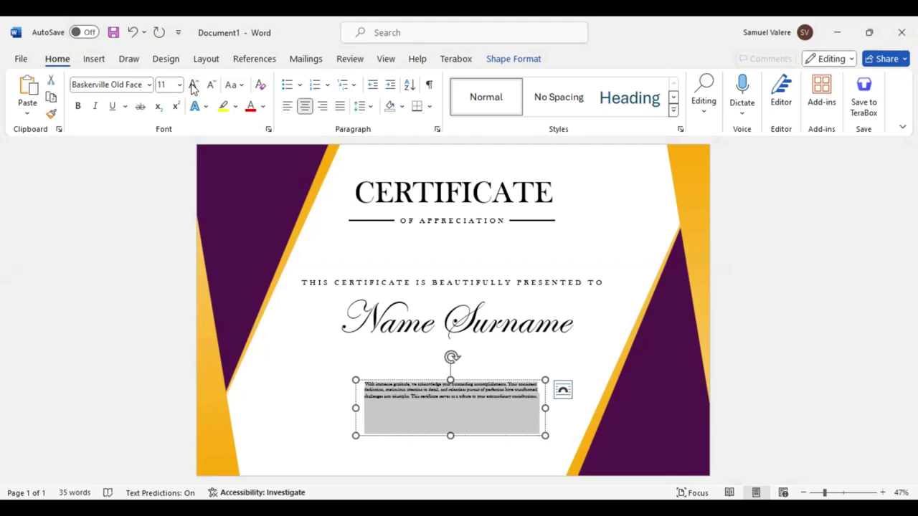
pyautogui.click(193, 85)
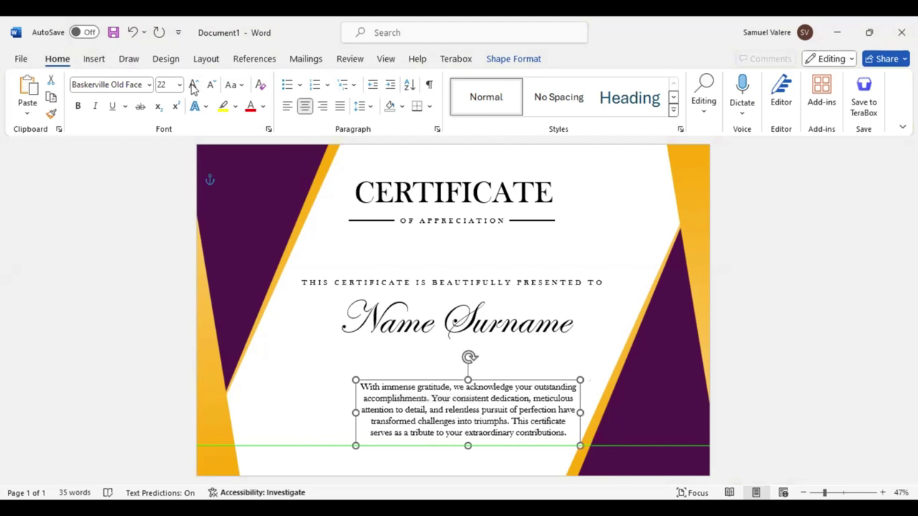
# - Resize the gratitude paragraph box so the text wraps into four even lines
pyautogui.moveTo(579, 446)
pyautogui.mouseDown()
pyautogui.moveTo(622, 448)
pyautogui.moveTo(586, 415)
pyautogui.mouseUp()
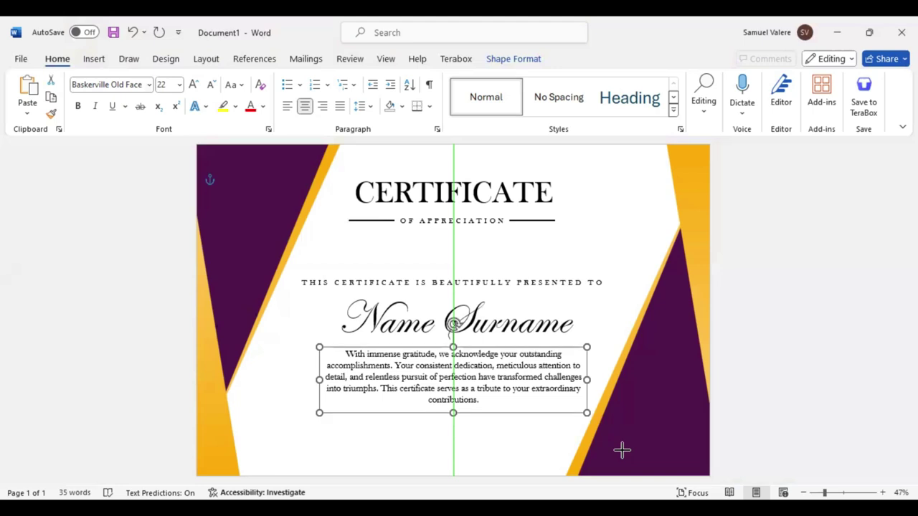
pyautogui.moveTo(586, 412); pyautogui.dragTo(637, 418)
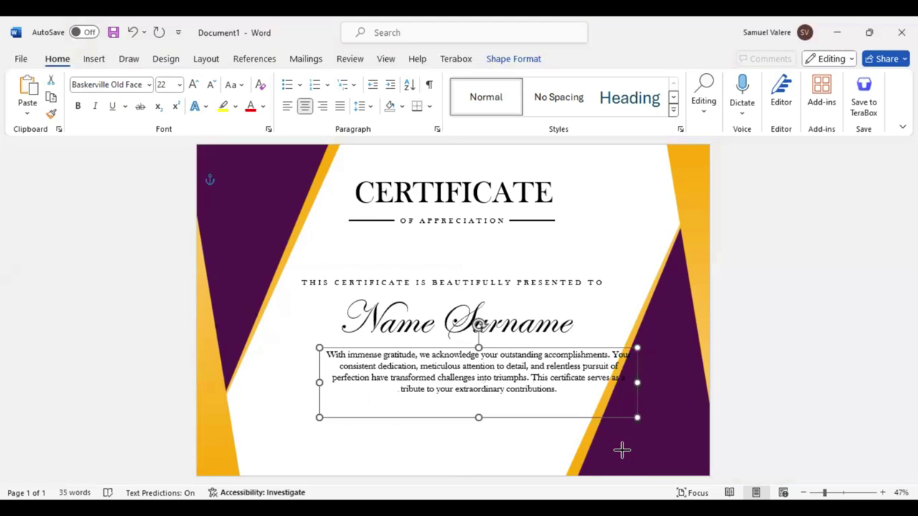
pyautogui.moveTo(638, 417); pyautogui.dragTo(611, 408)
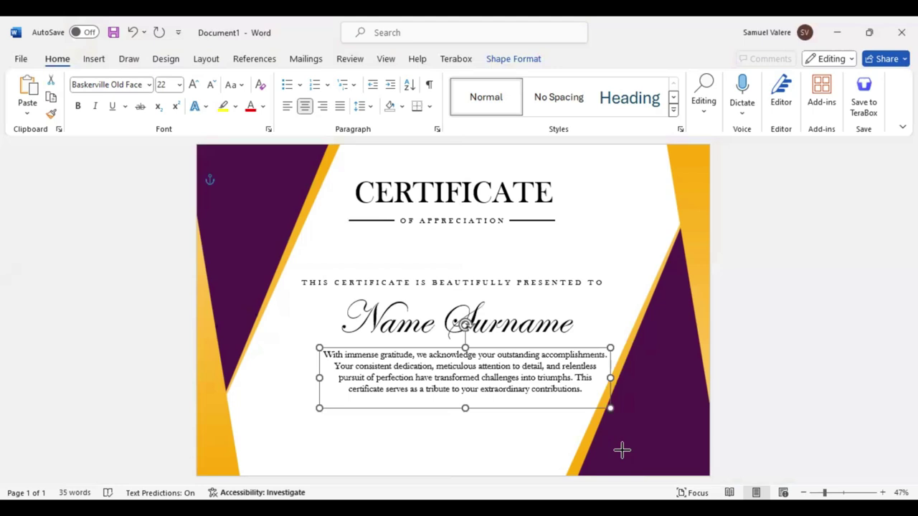
pyautogui.click(94, 60)
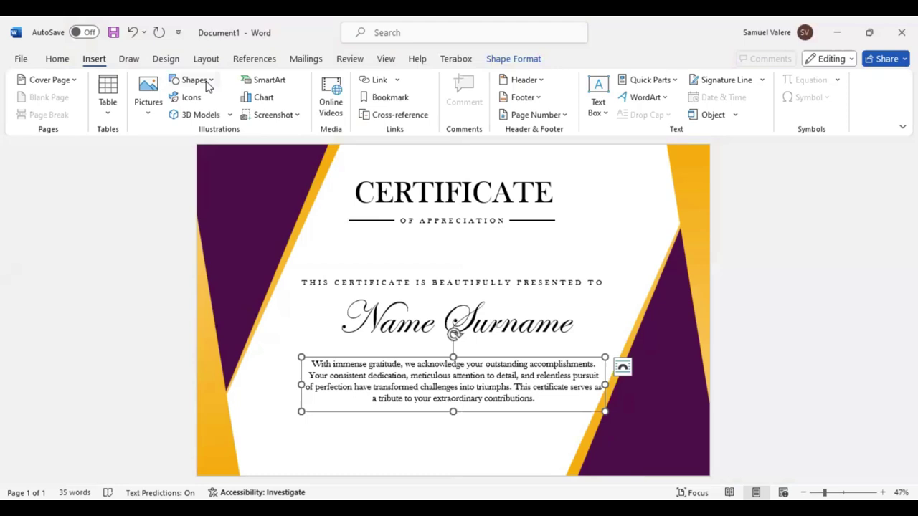
# - Draw a black signature line at the lower left of the certificate
pyautogui.moveTo(288, 450); pyautogui.dragTo(353, 451)
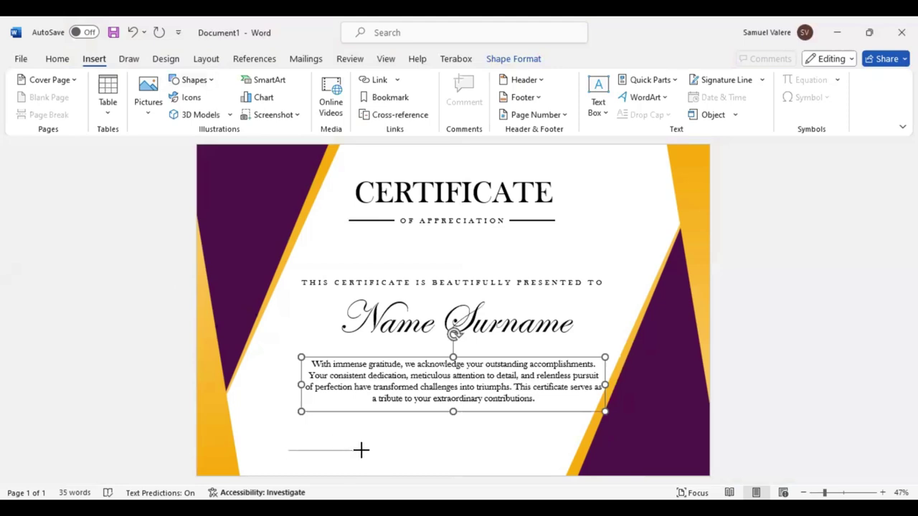
pyautogui.moveTo(353, 451); pyautogui.dragTo(372, 451)
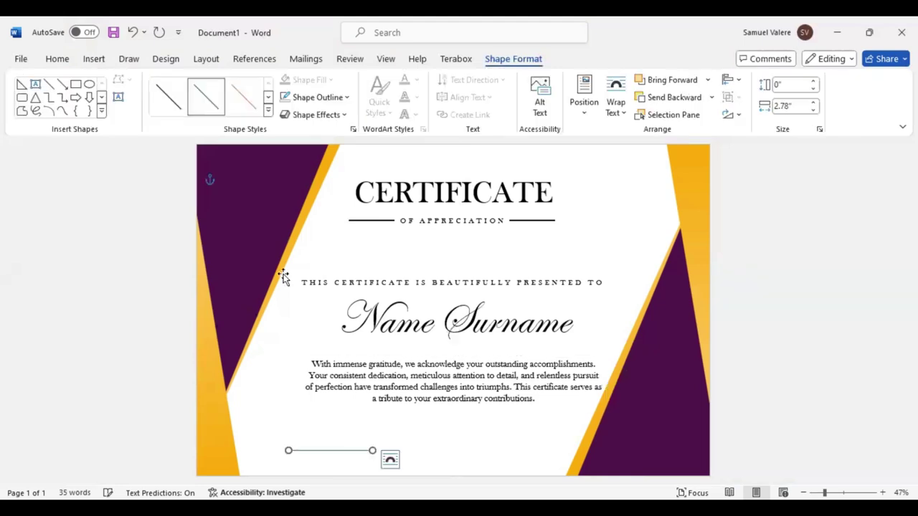
pyautogui.click(348, 100)
pyautogui.click(296, 162)
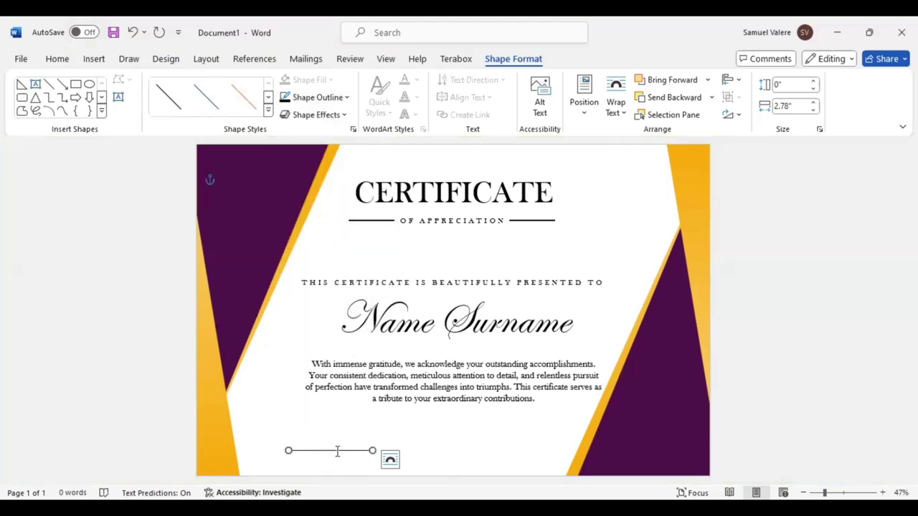
# - Duplicate it as a right signature line and shift both lines into position
pyautogui.moveTo(347, 453)
pyautogui.mouseDown()
pyautogui.moveTo(432, 455)
pyautogui.moveTo(424, 450)
pyautogui.mouseUp()
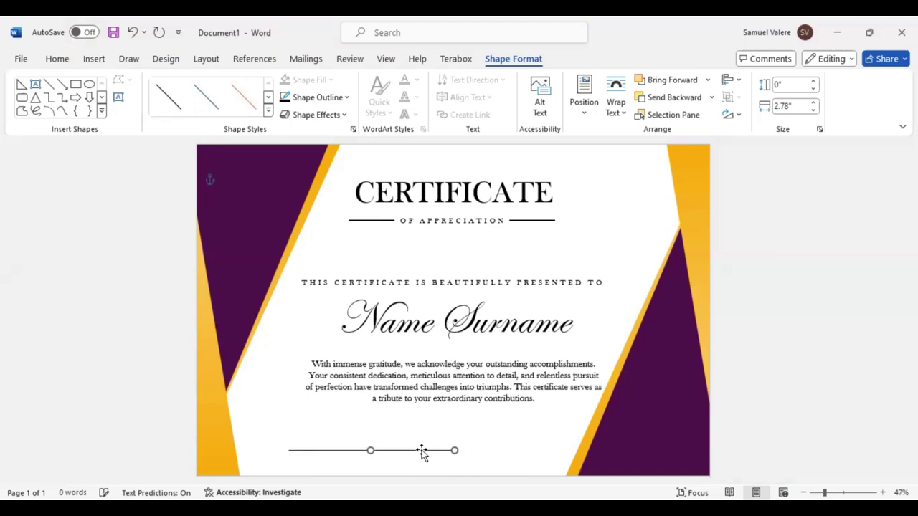
pyautogui.press('Right')
pyautogui.press('Right')
pyautogui.press('Right')
pyautogui.press('Right')
pyautogui.press('Right')
pyautogui.press('Right')
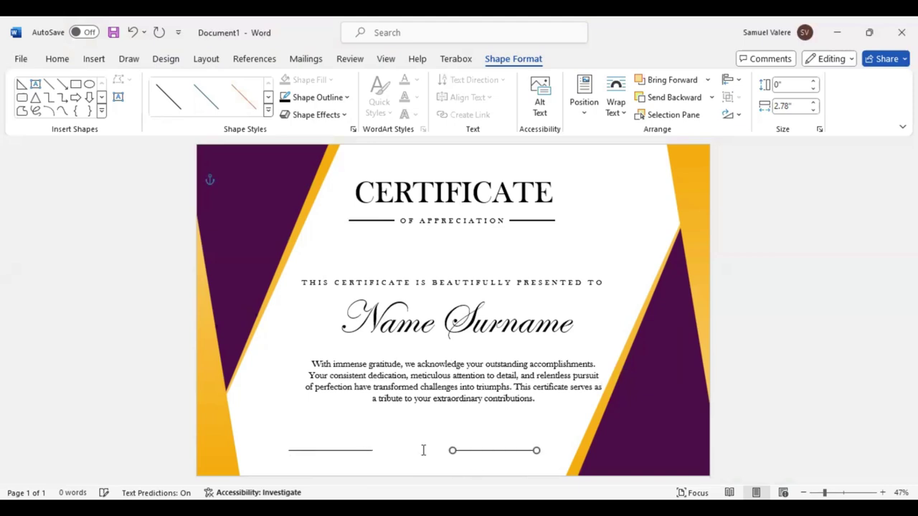
pyautogui.press('Right')
pyautogui.press('Right')
pyautogui.press('Right')
pyautogui.click(332, 451)
pyautogui.press('Left')
pyautogui.press('Left')
pyautogui.press('Left')
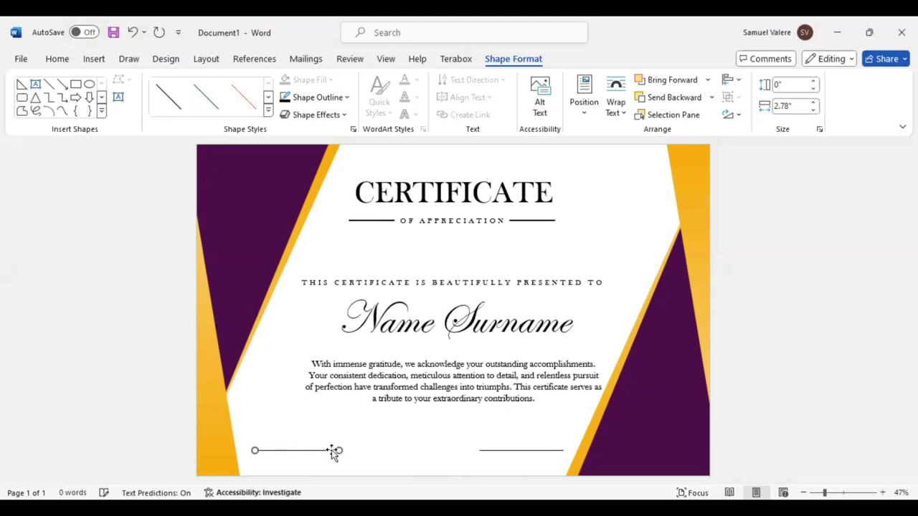
pyautogui.click(523, 451)
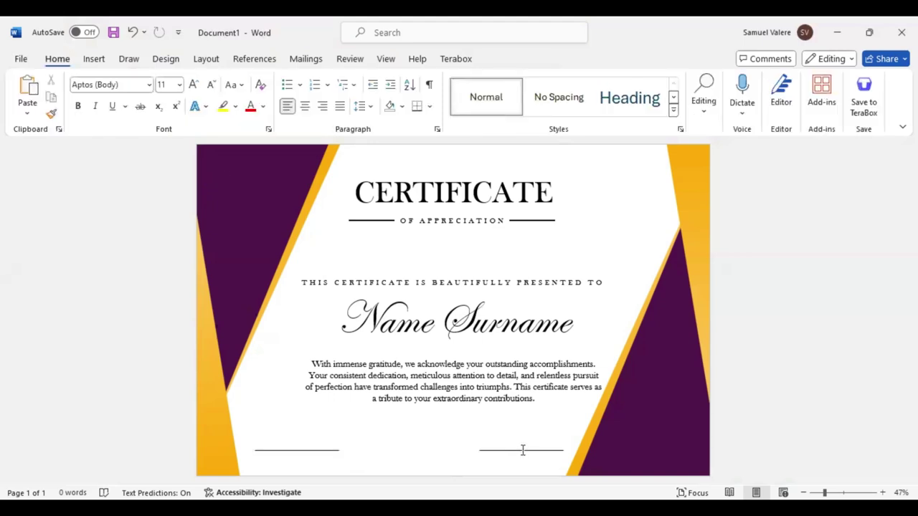
pyautogui.click(523, 452)
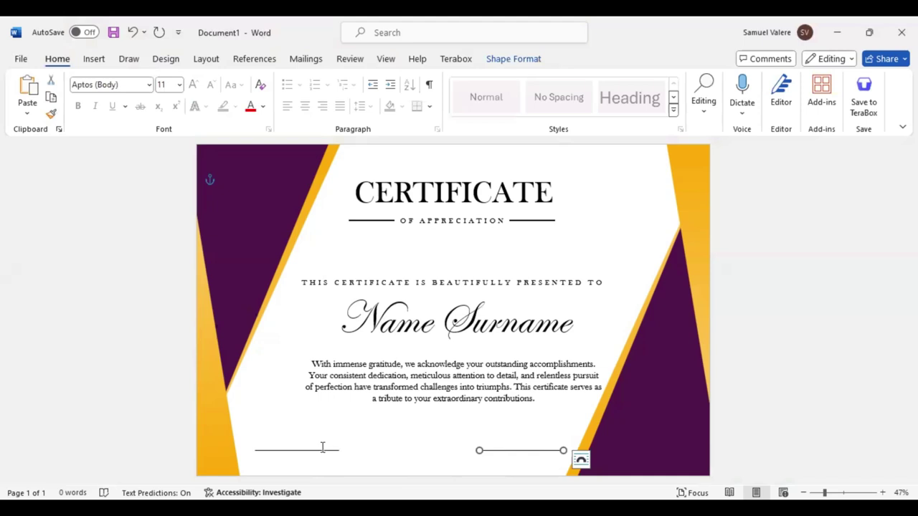
pyautogui.keyDown('shift'); pyautogui.click(273, 450); pyautogui.keyUp('shift')
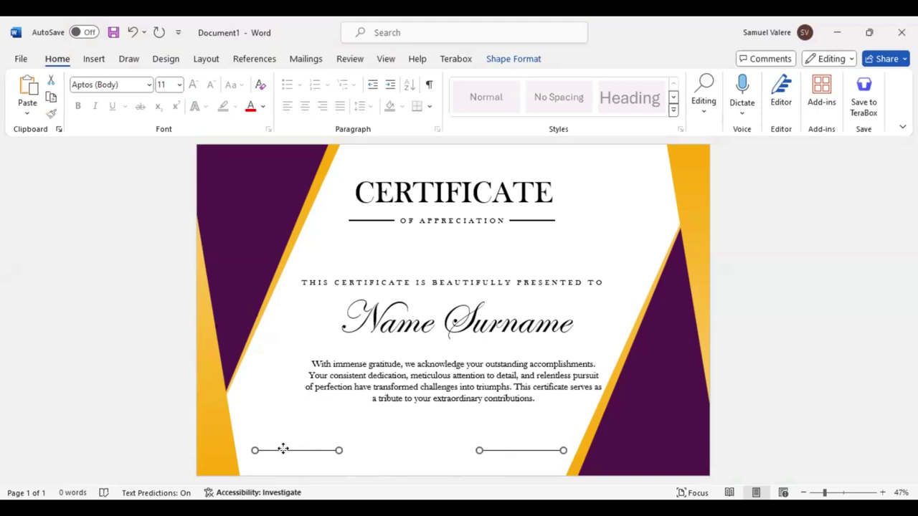
pyautogui.press('Right')
pyautogui.press('Right')
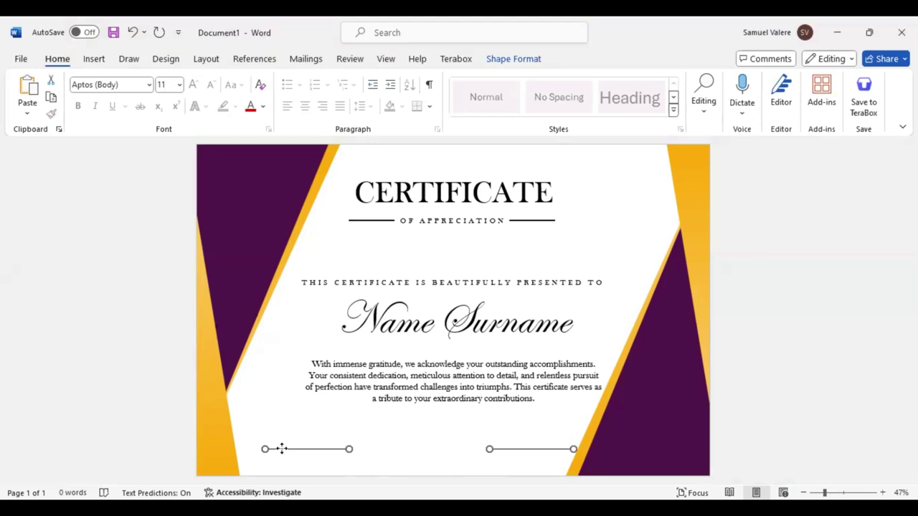
# - Centre the gratitude paragraph box on the page and widen it toward the left
pyautogui.click(453, 411)
pyautogui.press('Left')
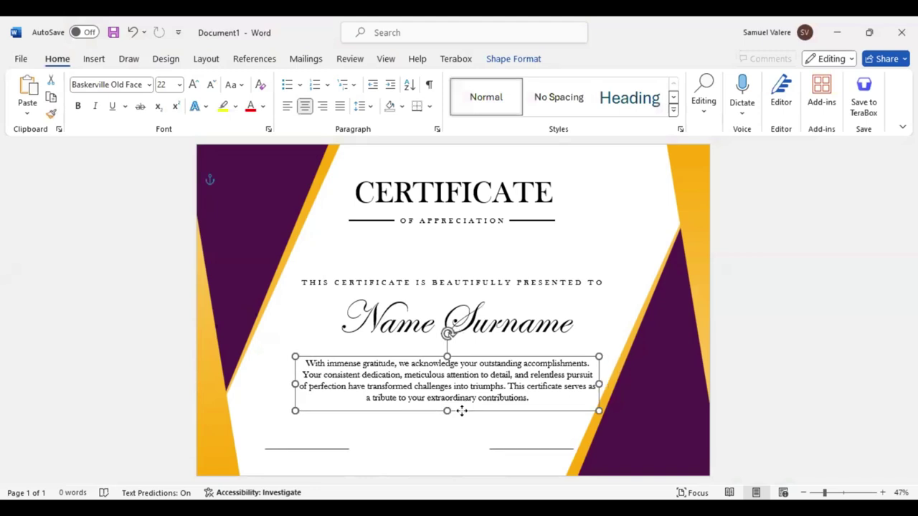
pyautogui.press('Left')
pyautogui.press('Left')
pyautogui.moveTo(466, 411); pyautogui.dragTo(477, 411)
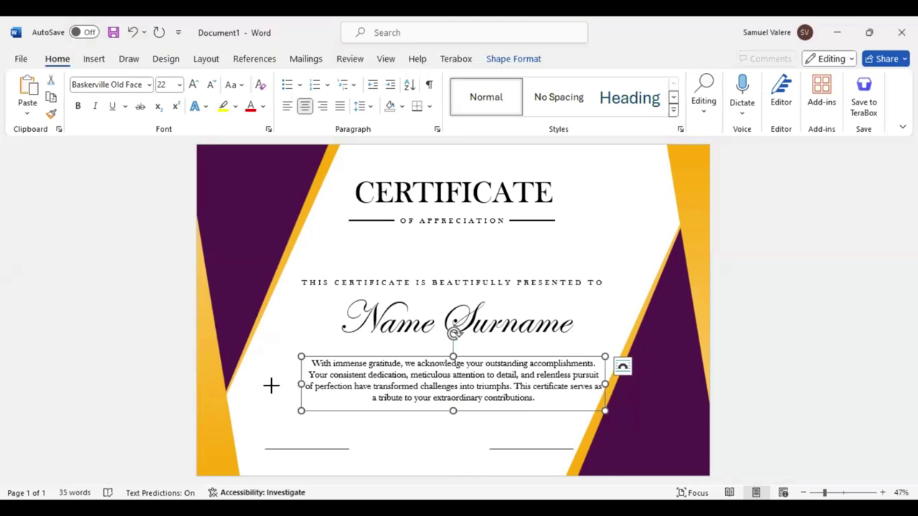
pyautogui.moveTo(271, 386); pyautogui.dragTo(258, 386)
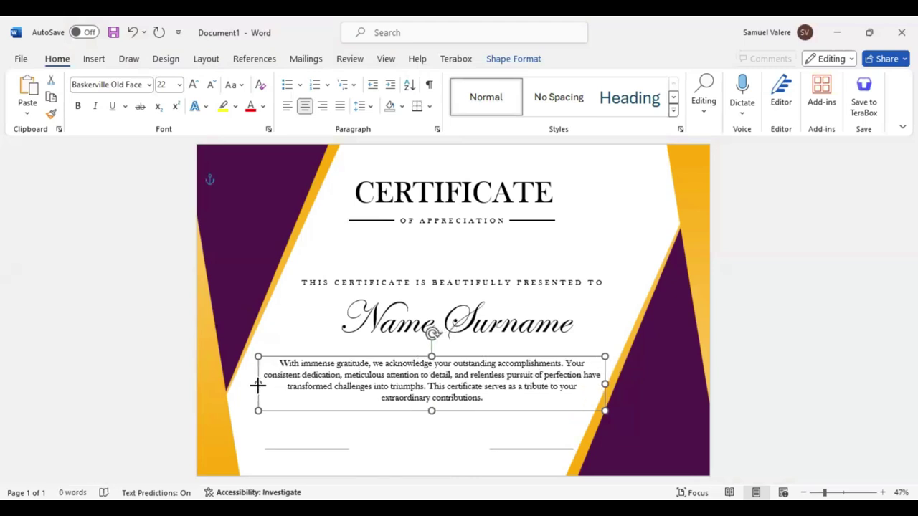
# - Add an outline-free text box reading 'Date:' under the left signature line
pyautogui.click(93, 60)
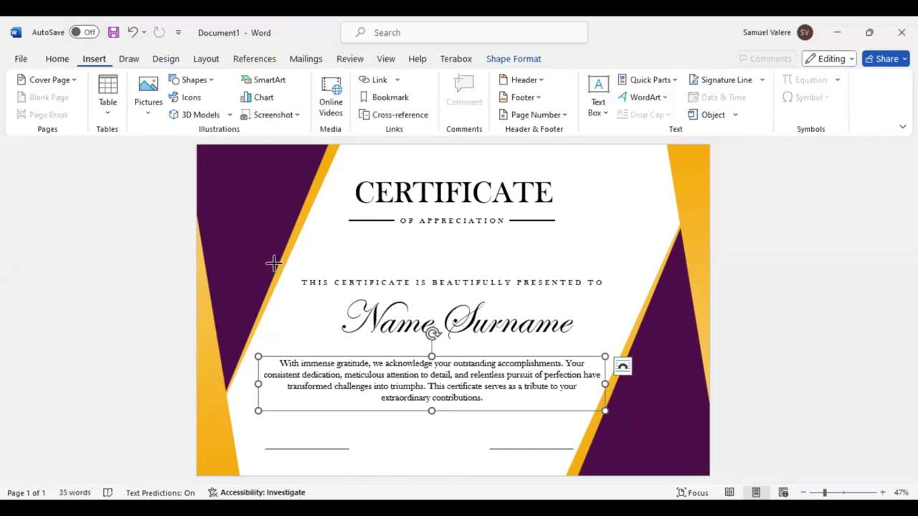
pyautogui.moveTo(281, 453); pyautogui.dragTo(350, 466)
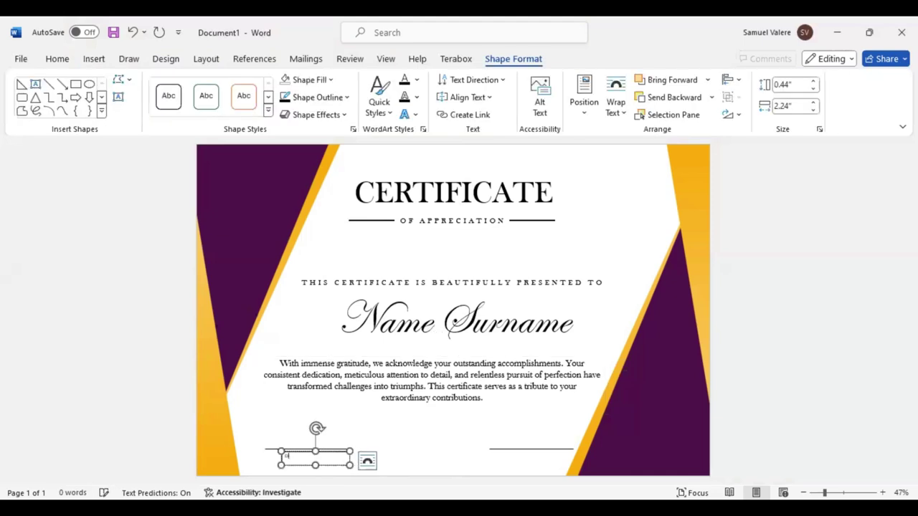
pyautogui.write('ate:')
pyautogui.moveTo(300, 456); pyautogui.dragTo(280, 459)
pyautogui.click(348, 98)
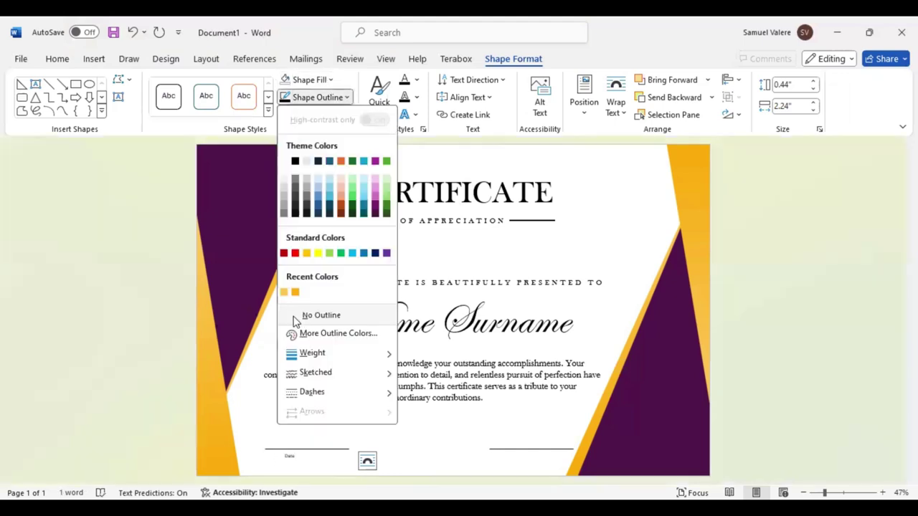
pyautogui.click(290, 315)
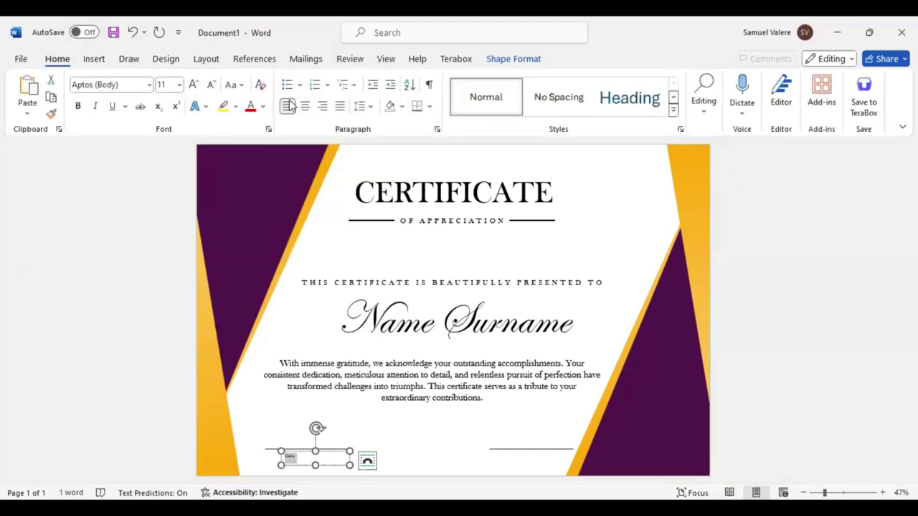
# - Format the date label as uppercase Baskerville Old Face, size 14, and nudge it into place
pyautogui.click(131, 87)
pyautogui.write('Baskerville Old Face')
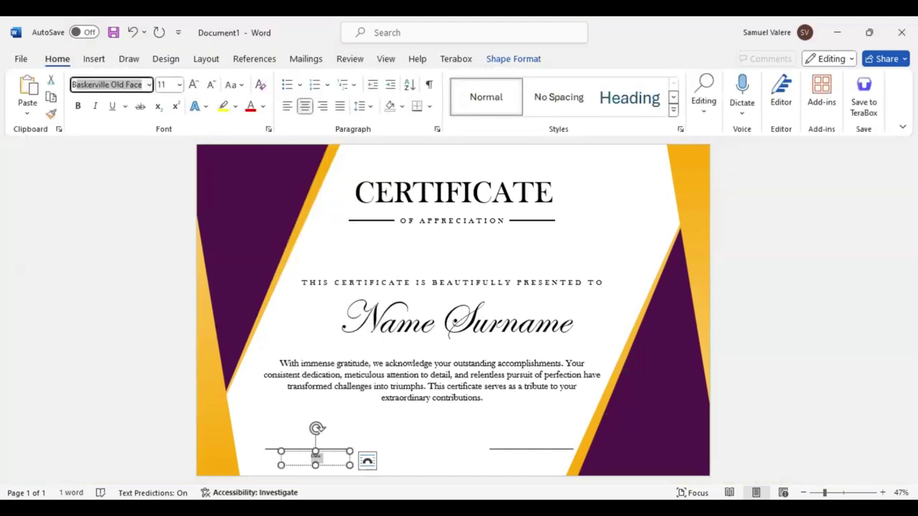
pyautogui.press('Return')
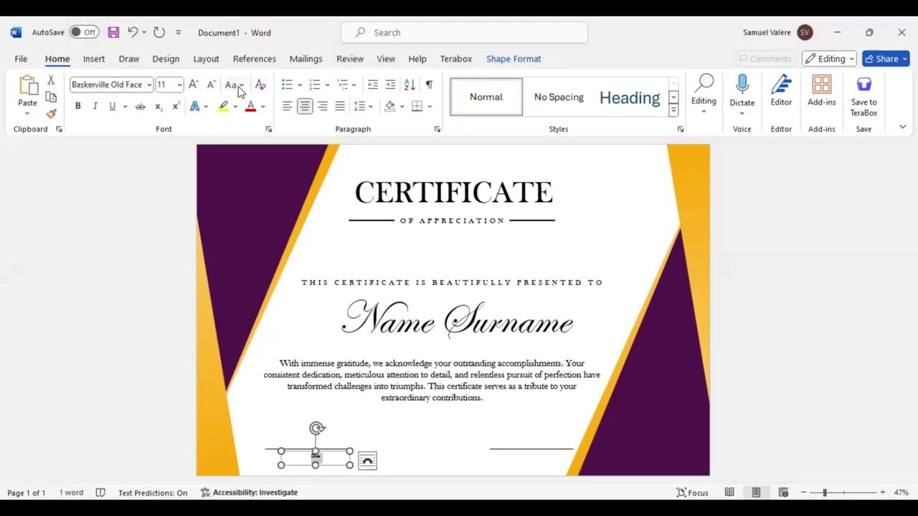
pyautogui.click(236, 86)
pyautogui.click(195, 86)
pyautogui.click(195, 86)
pyautogui.moveTo(329, 467)
pyautogui.mouseDown()
pyautogui.moveTo(319, 465)
pyautogui.moveTo(326, 472)
pyautogui.mouseUp()
# - Copy the DATE label under the right signature line and align it
pyautogui.moveTo(468, 457); pyautogui.dragTo(549, 474)
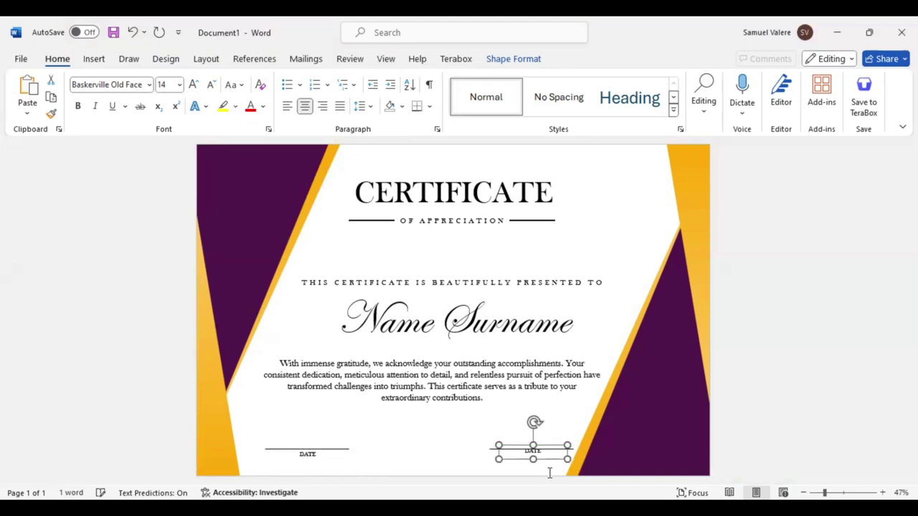
pyautogui.press('Down')
pyautogui.press('Down')
pyautogui.press('Down')
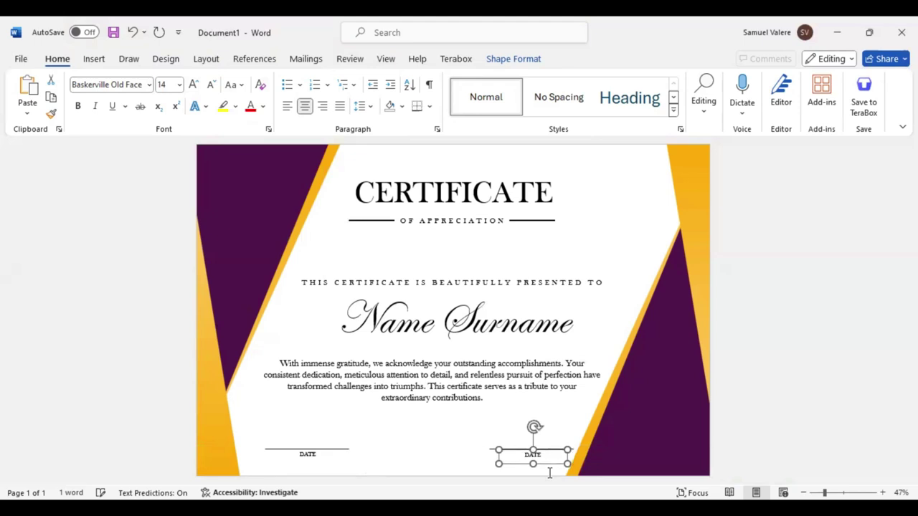
pyautogui.press('Down')
pyautogui.press('Down')
pyautogui.press('Down')
pyautogui.press('Down')
pyautogui.press('Up')
pyautogui.press('Left')
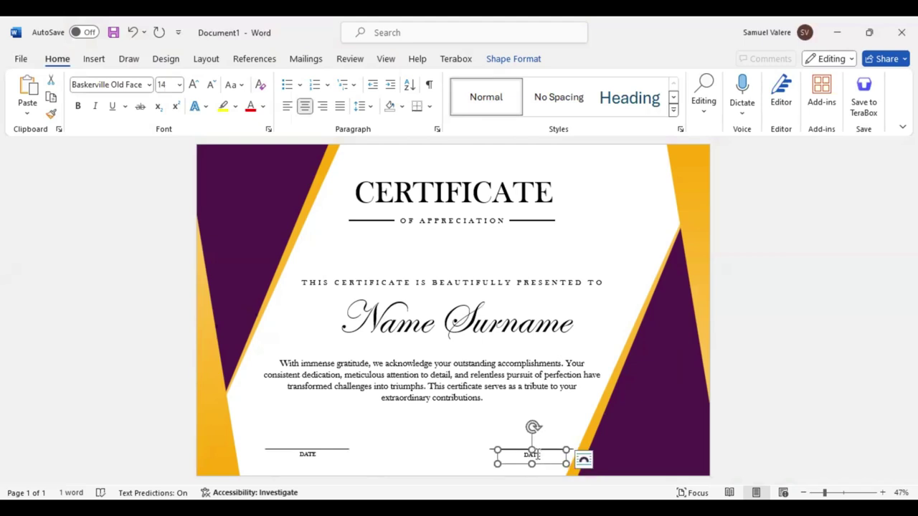
# - Replace the copied label's text with 'Signature' and make it UPPERCASE
pyautogui.doubleClick(536, 453)
pyautogui.write('Sign')
pyautogui.write('ature')
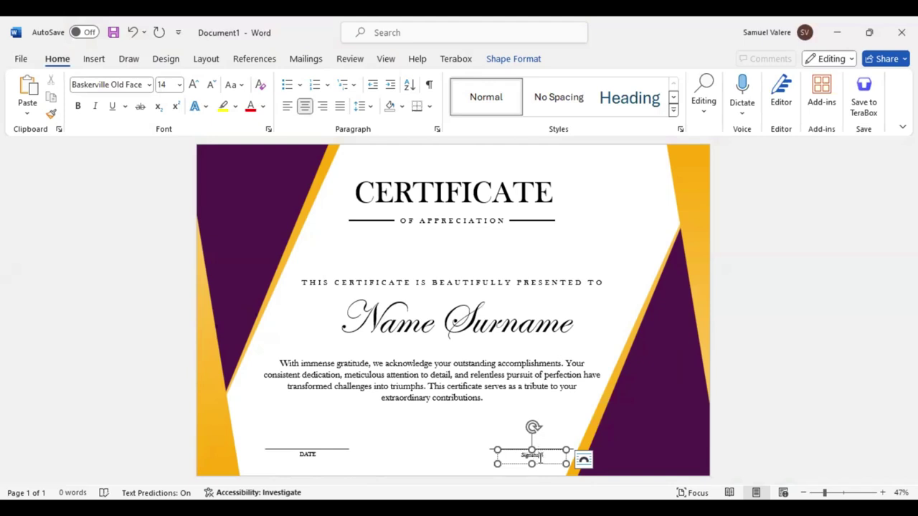
pyautogui.doubleClick(540, 456)
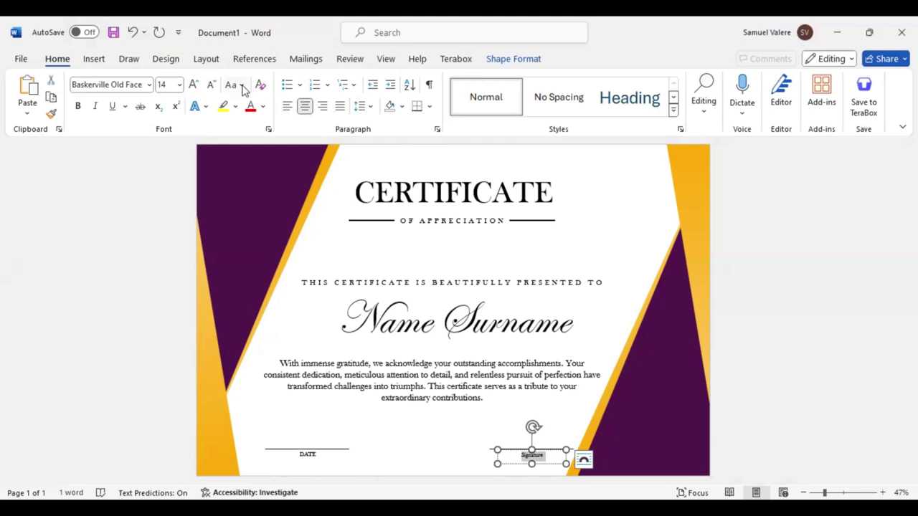
pyautogui.click(242, 85)
pyautogui.click(257, 141)
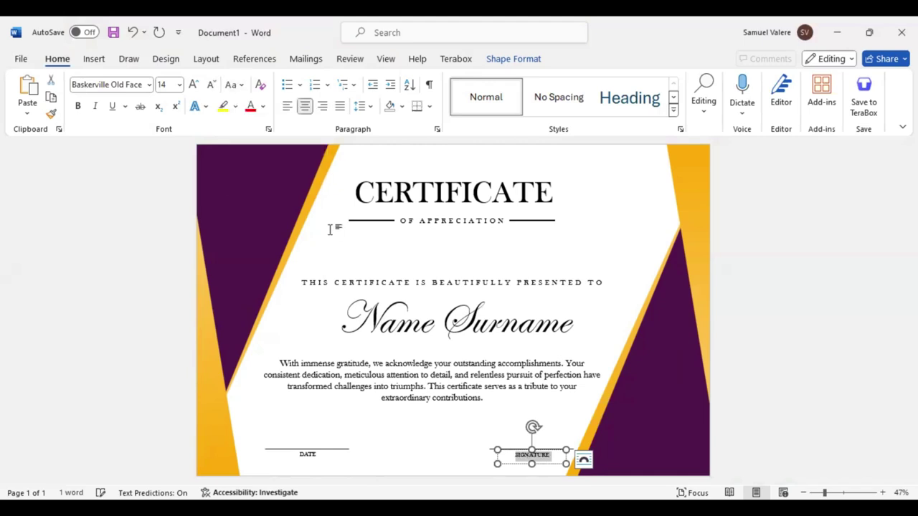
pyautogui.click(405, 435)
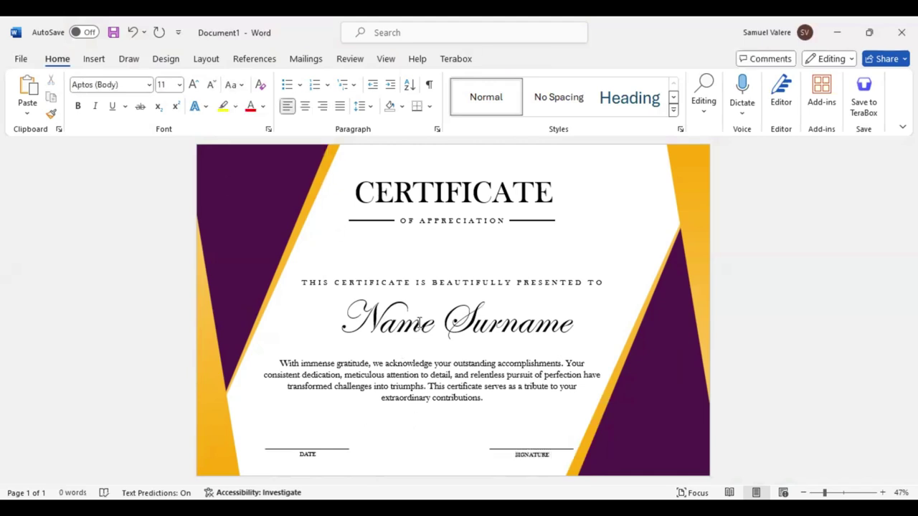
# - Make Name Surname purple and change the OF APPRECIATION subtitle's font colour
pyautogui.tripleClick(493, 326)
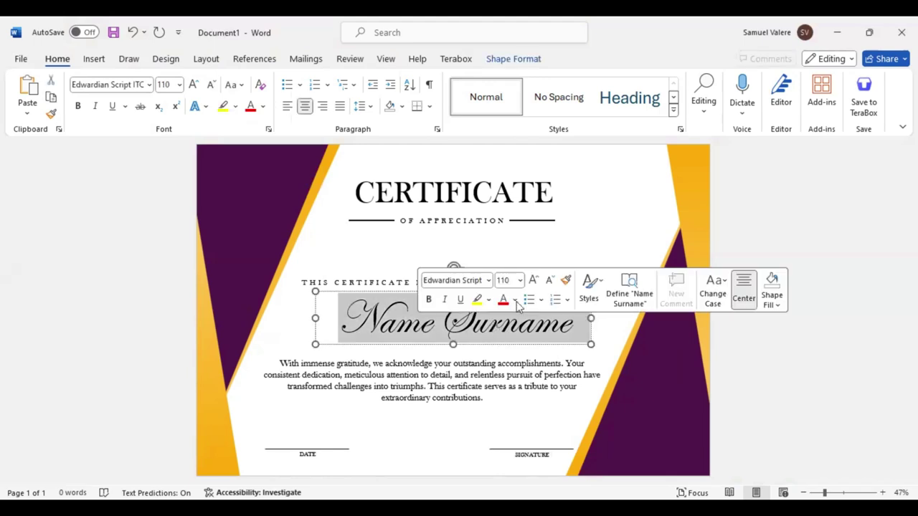
pyautogui.click(515, 301)
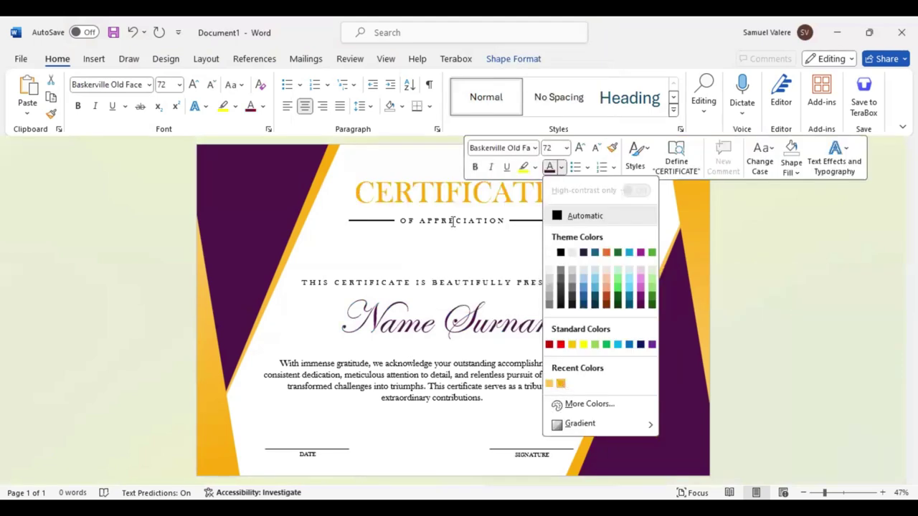
pyautogui.click(459, 219)
pyautogui.tripleClick(471, 221)
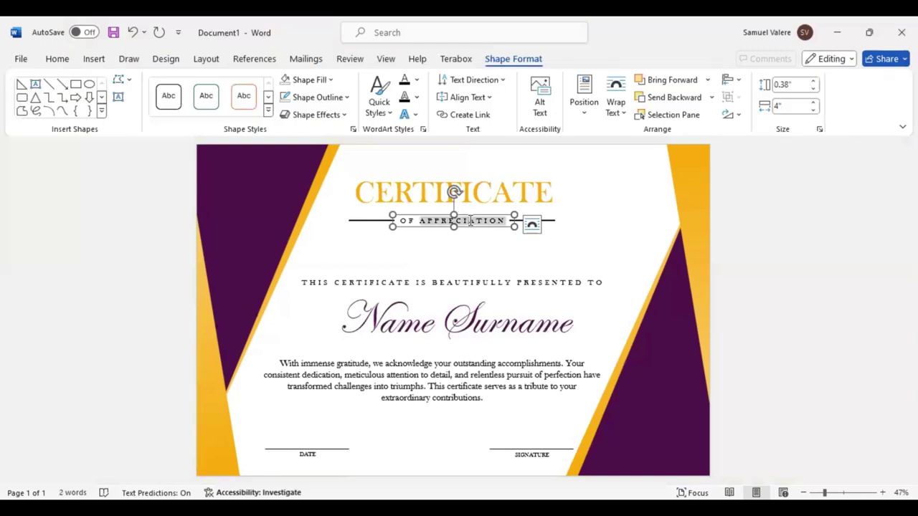
pyautogui.click(567, 198)
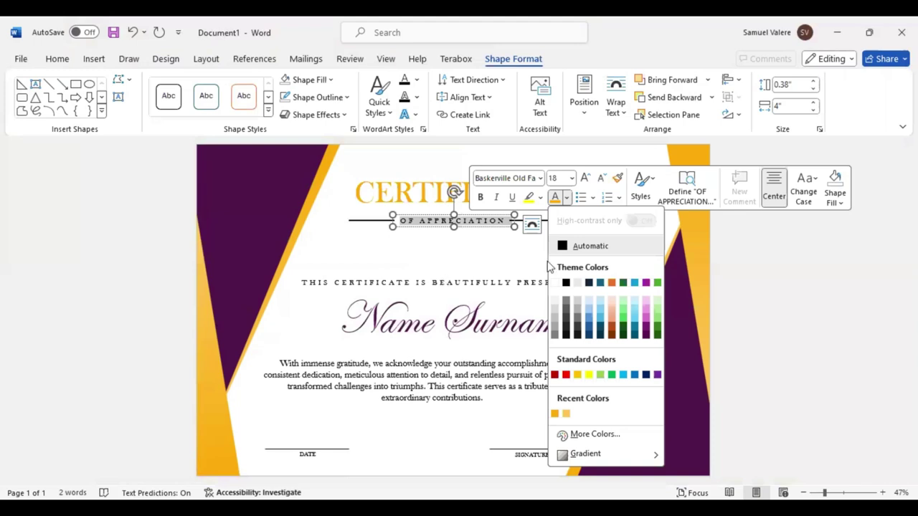
# - Colour the presented-to line gold
pyautogui.tripleClick(534, 282)
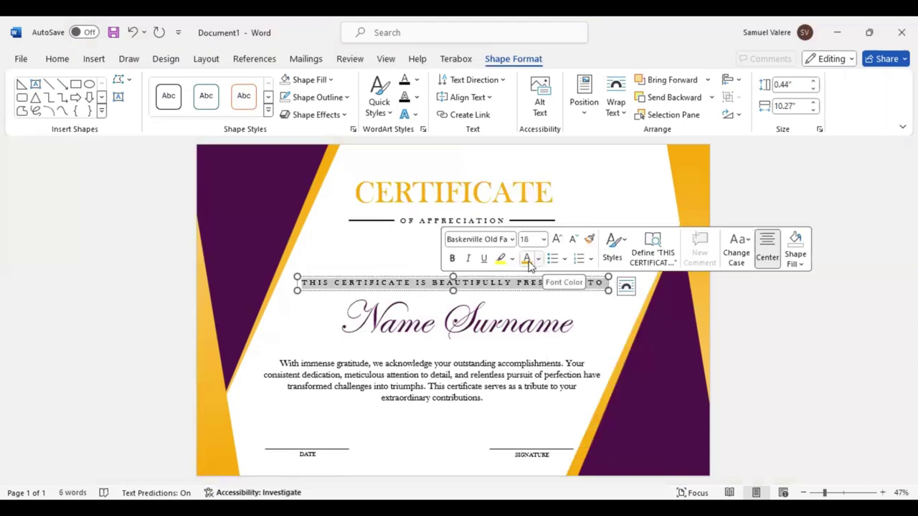
pyautogui.click(528, 260)
pyautogui.click(401, 261)
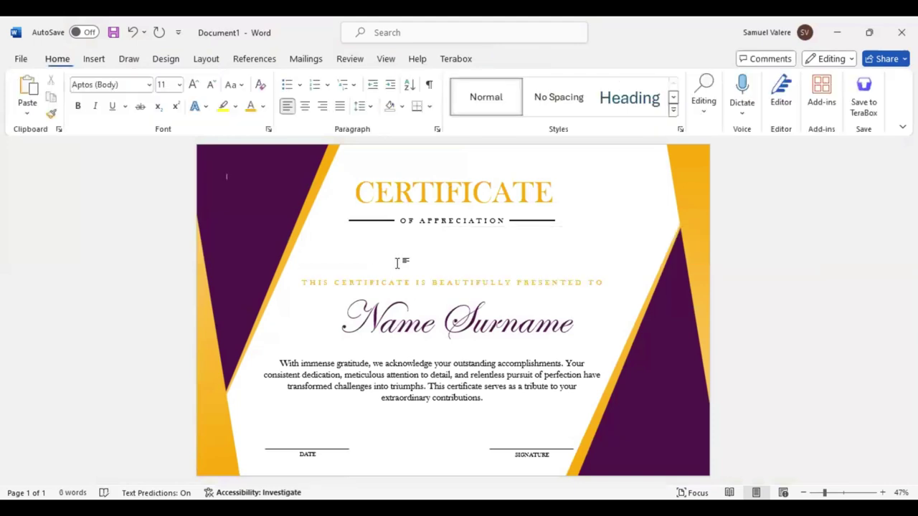
pyautogui.click(94, 59)
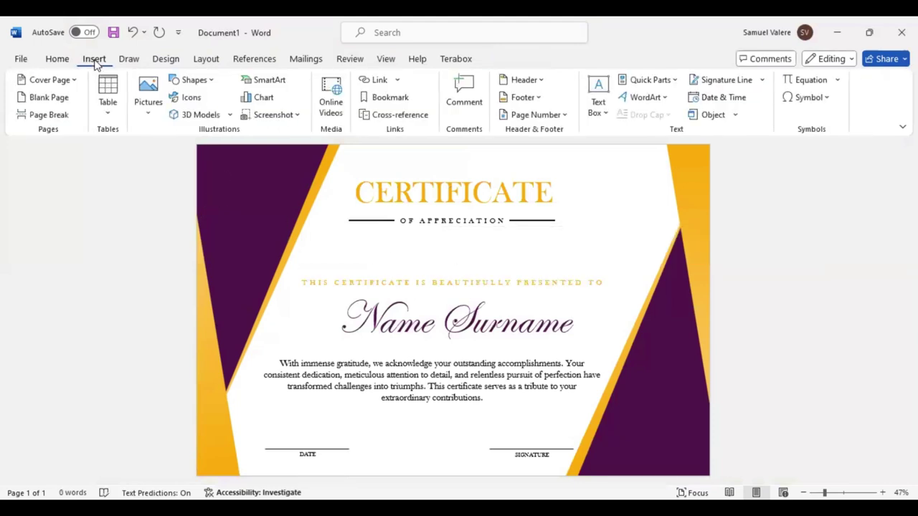
# - Draw a circle on the top-left purple area and move it toward the corner
pyautogui.click(194, 79)
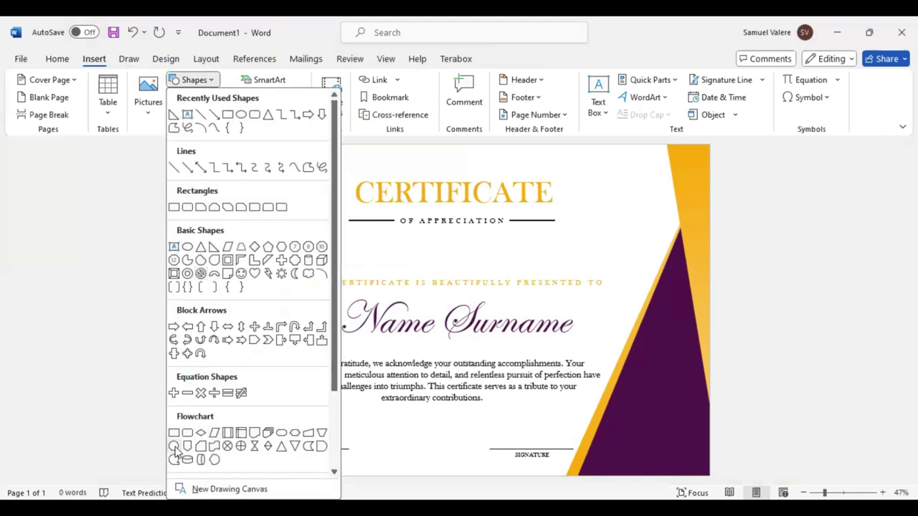
pyautogui.press('Escape')
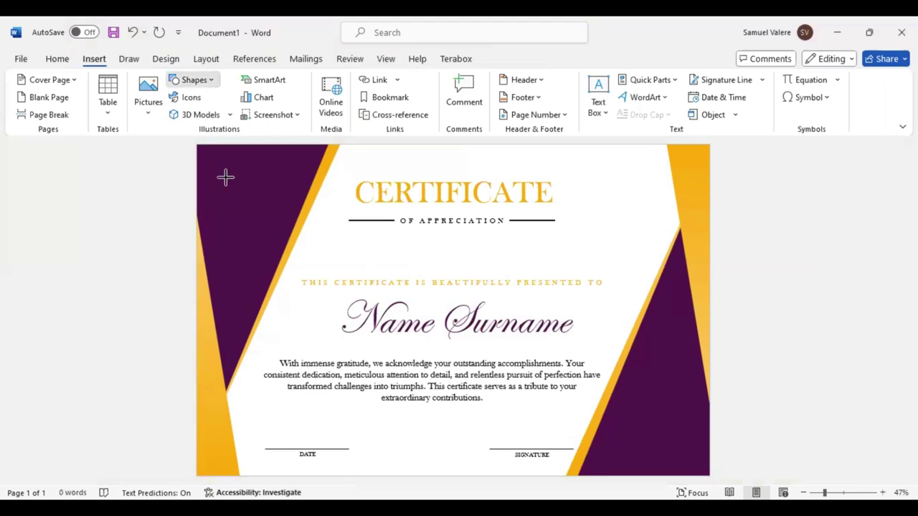
pyautogui.moveTo(227, 179); pyautogui.dragTo(281, 232)
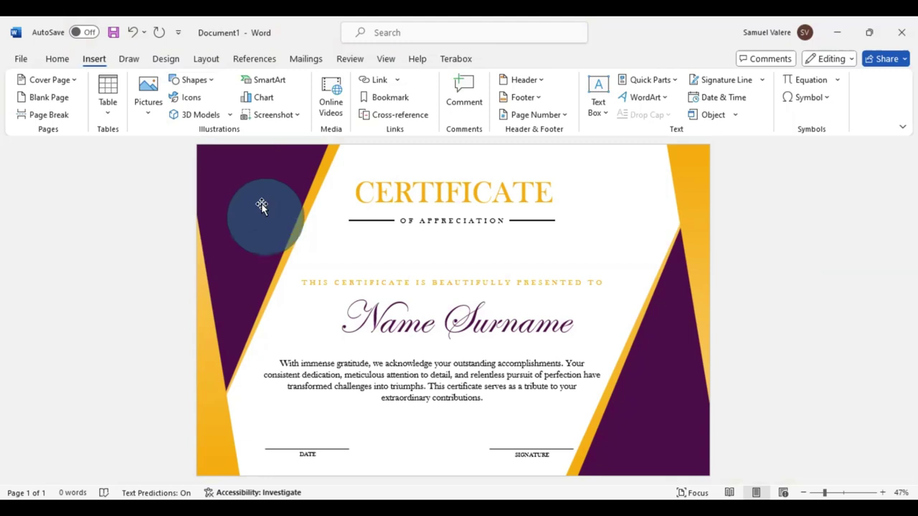
pyautogui.moveTo(284, 222); pyautogui.dragTo(247, 193)
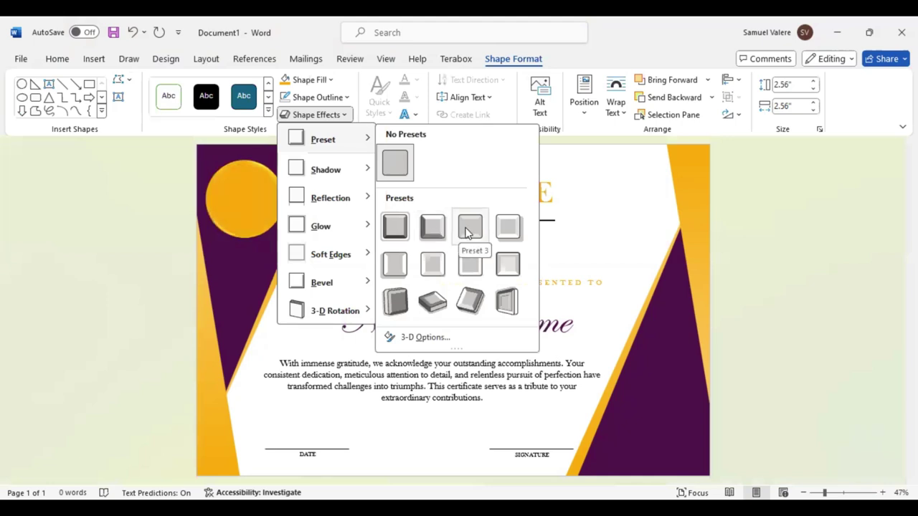
# - Shrink the gold circle slightly, make the inner circle solid black, and nudge it left to centre
pyautogui.click(290, 246)
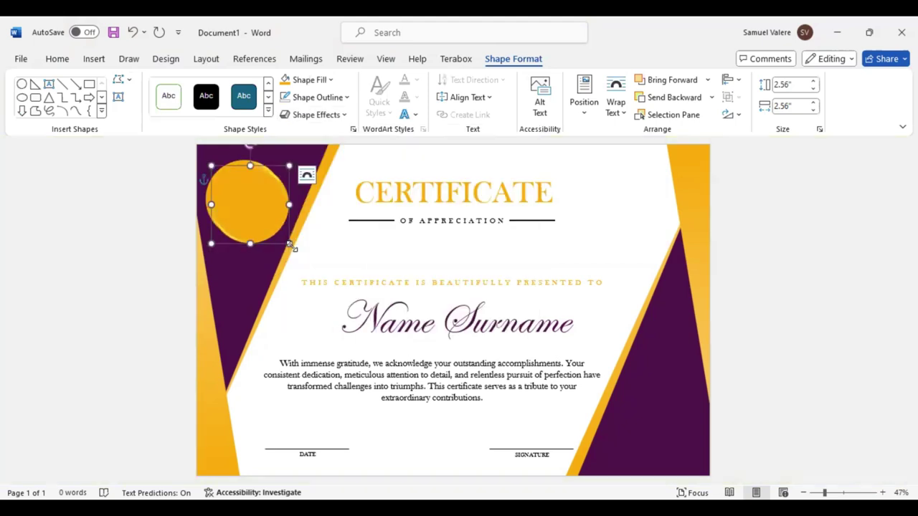
pyautogui.moveTo(290, 244); pyautogui.dragTo(278, 232)
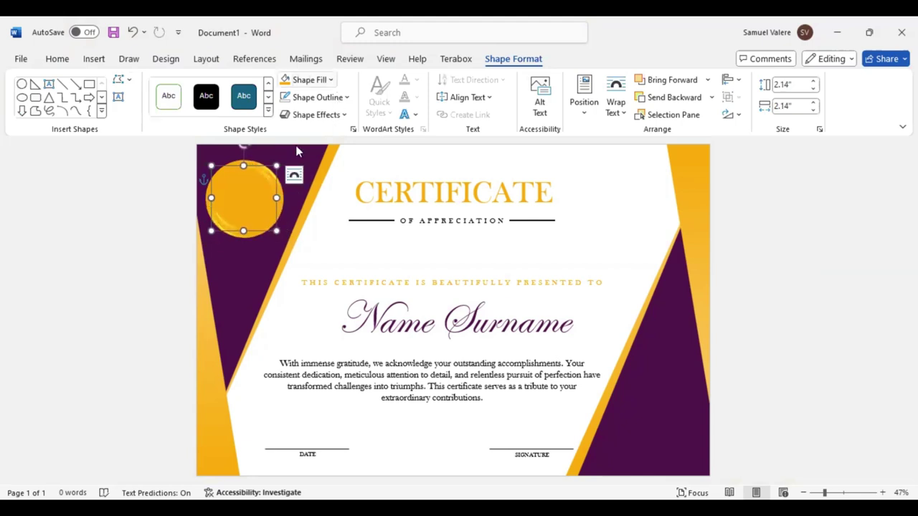
pyautogui.click(253, 197)
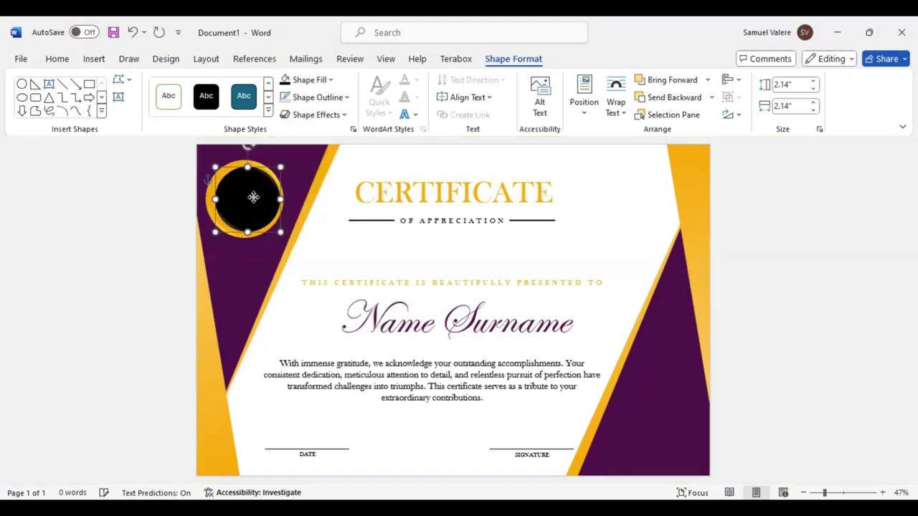
pyautogui.press('Left')
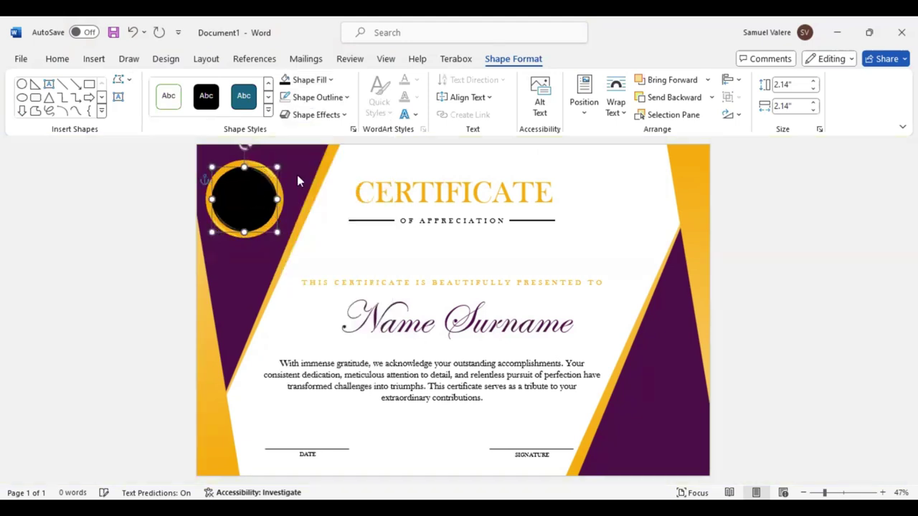
pyautogui.click(119, 97)
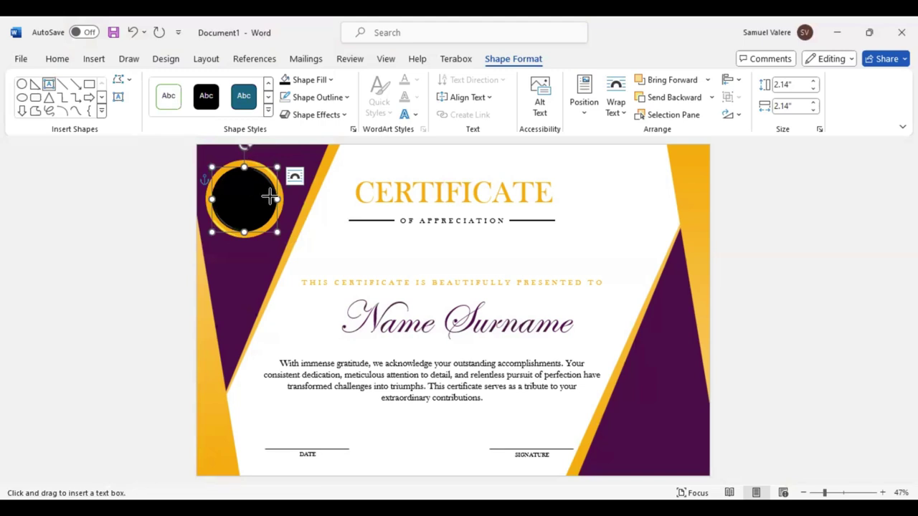
# - Draw a text box across the black circle, enter the word, and set its fill to No Fill
pyautogui.moveTo(270, 195); pyautogui.dragTo(222, 188)
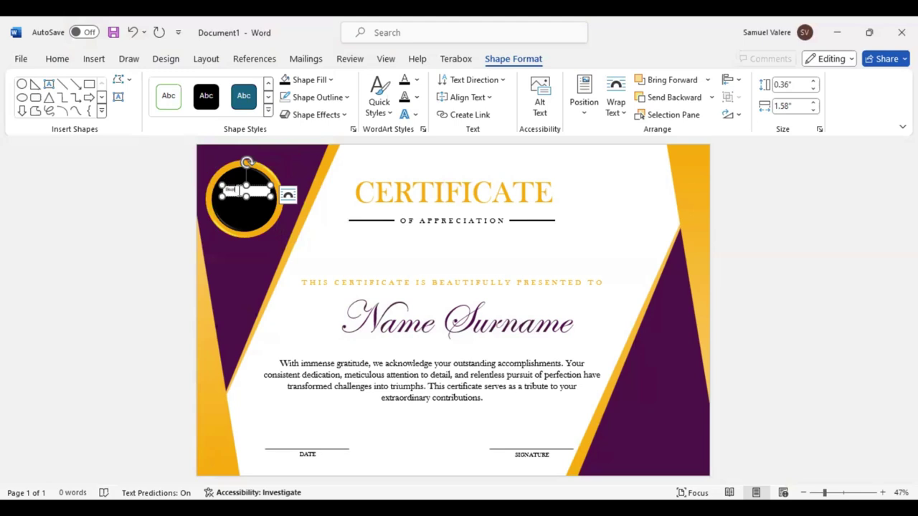
pyautogui.write('Text')
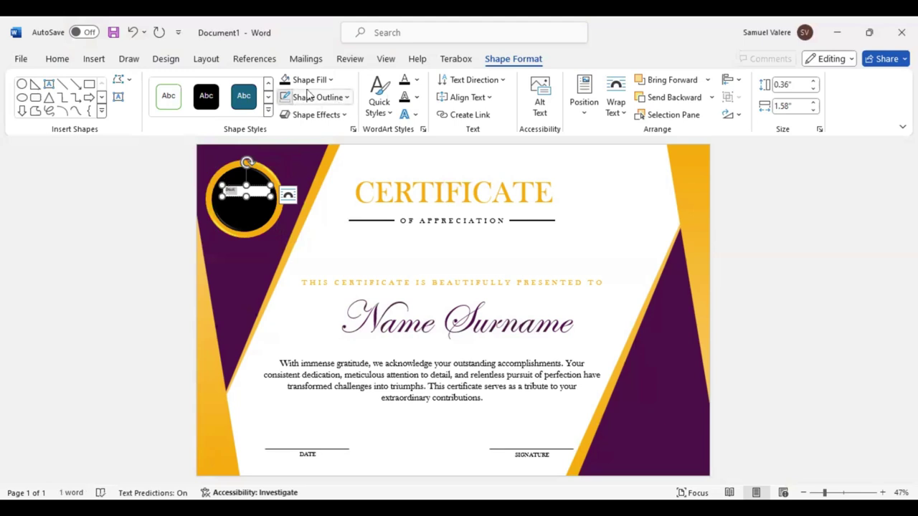
pyautogui.click(334, 79)
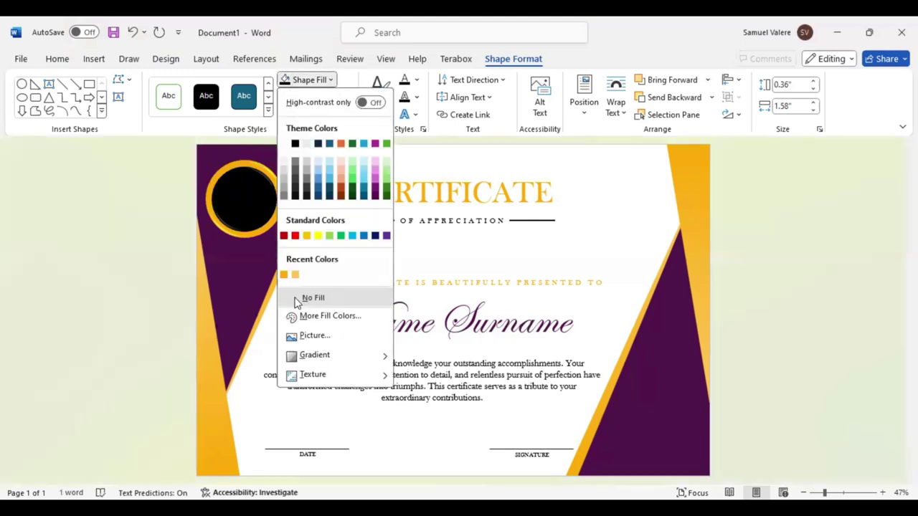
pyautogui.click(297, 299)
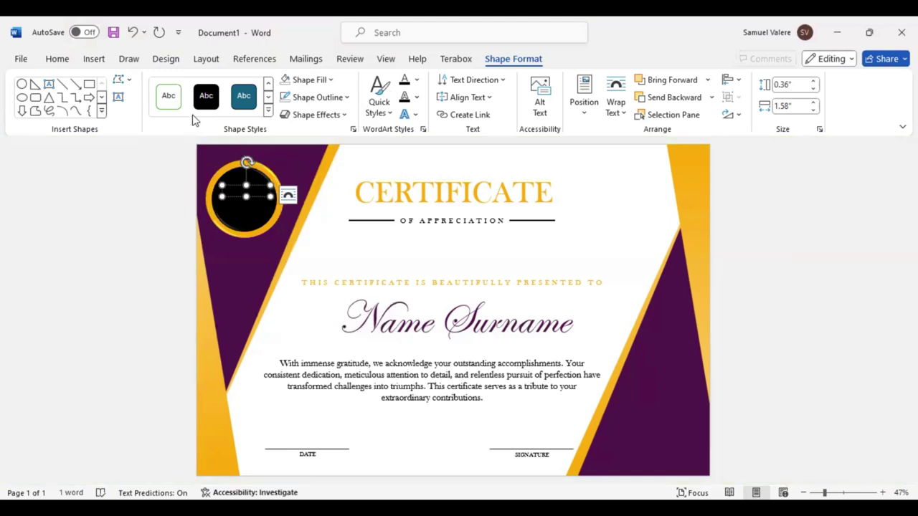
# - Centre the text, set it to Edwardian Script ITC, enlarge it, and colour it gold orange
pyautogui.click(59, 60)
pyautogui.click(305, 108)
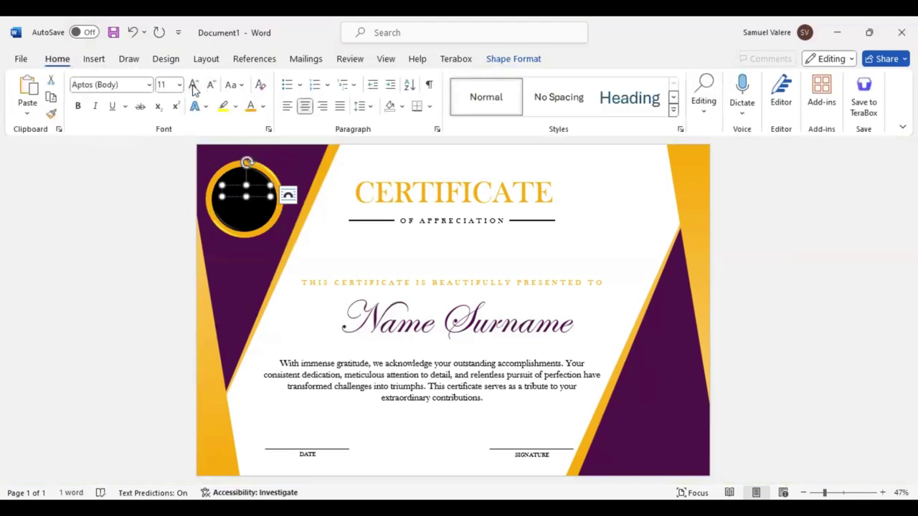
pyautogui.click(107, 85)
pyautogui.write('Edwardian Script ITC')
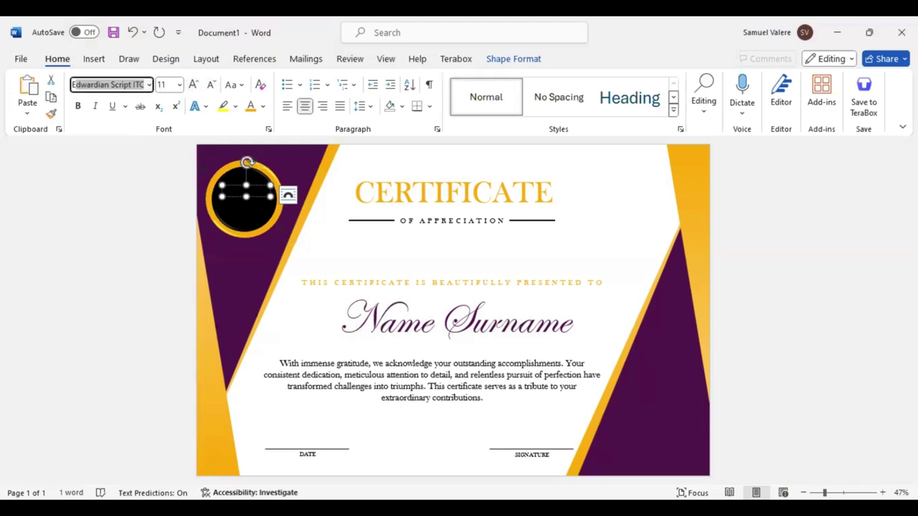
pyautogui.press('Return')
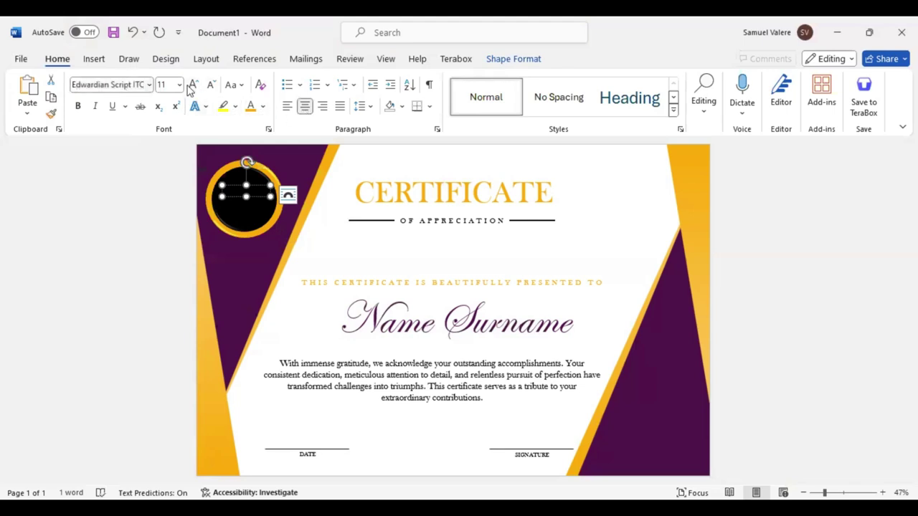
pyautogui.click(194, 85)
pyautogui.click(193, 85)
pyautogui.click(194, 85)
pyautogui.click(194, 84)
pyautogui.click(262, 107)
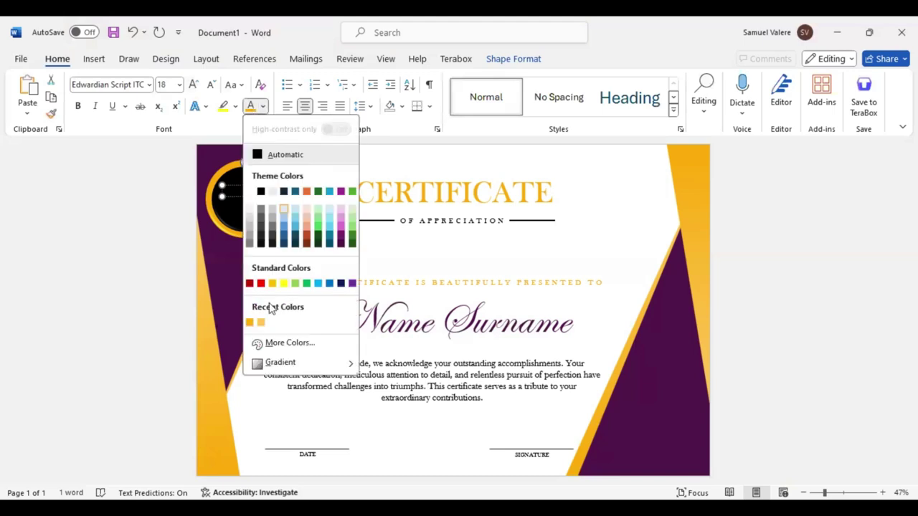
pyautogui.click(260, 323)
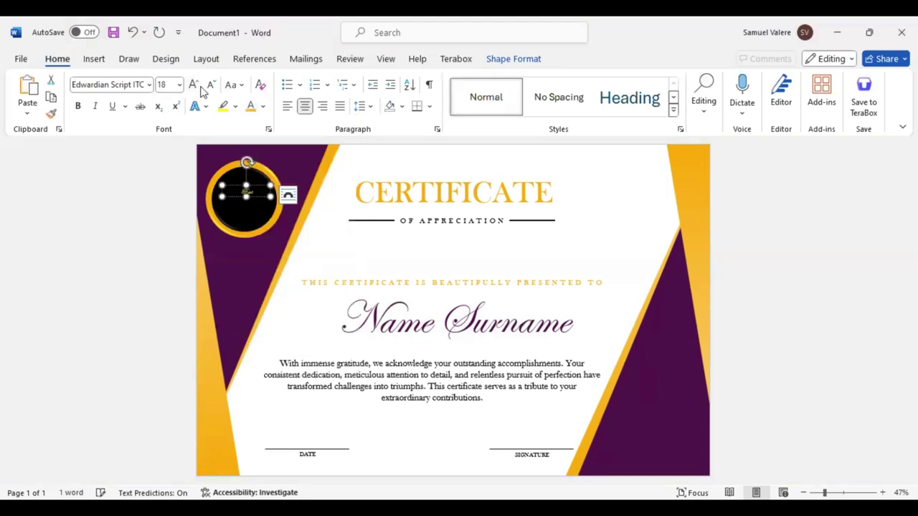
# - Enlarge Best further, widen its box, move it up in the circle, and set size 48
pyautogui.click(194, 84)
pyautogui.click(194, 85)
pyautogui.click(194, 84)
pyautogui.click(194, 85)
pyautogui.click(193, 84)
pyautogui.click(194, 84)
pyautogui.click(194, 85)
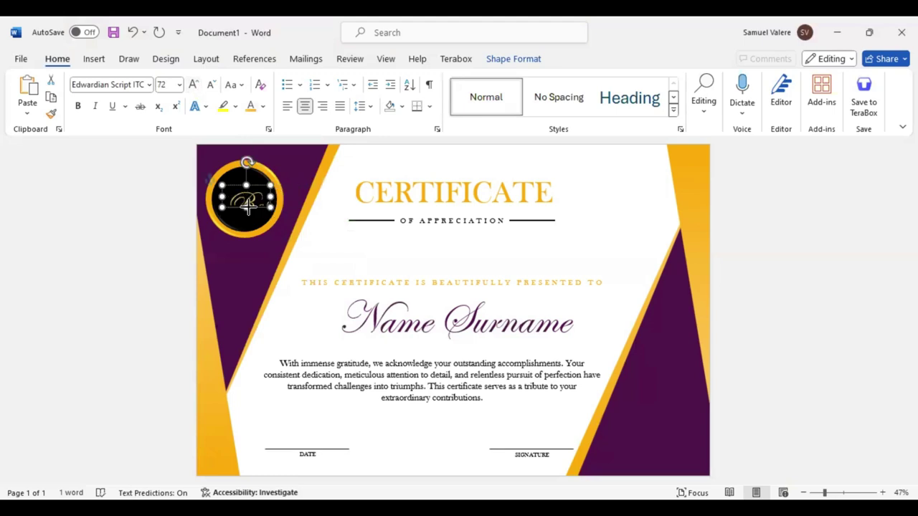
pyautogui.moveTo(270, 198); pyautogui.dragTo(284, 204)
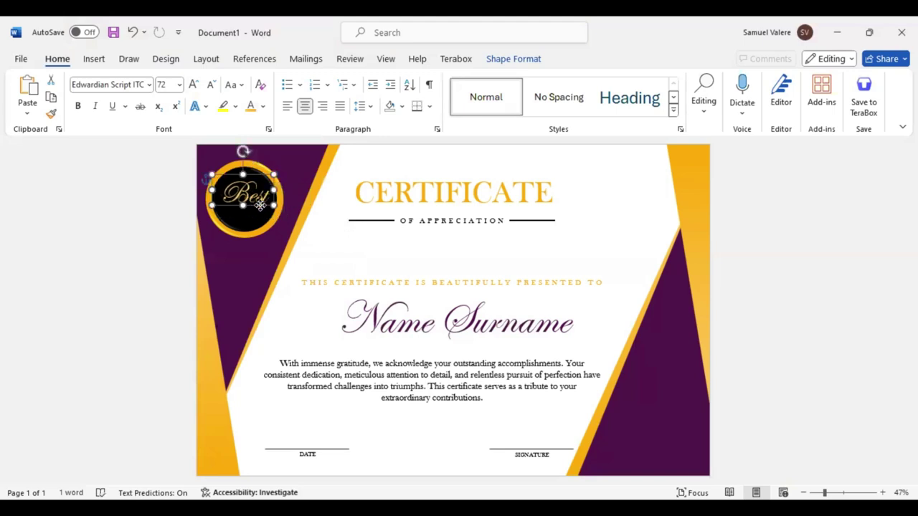
pyautogui.moveTo(269, 211); pyautogui.dragTo(256, 200)
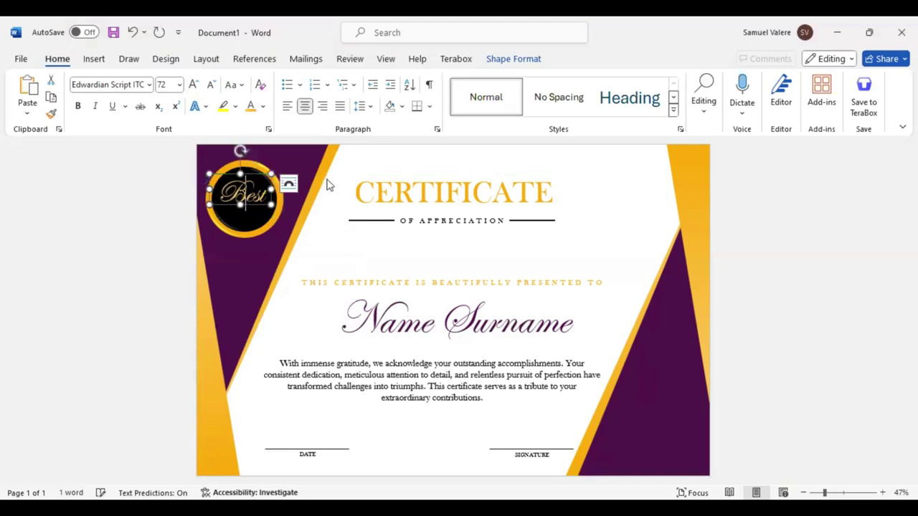
pyautogui.click(381, 153)
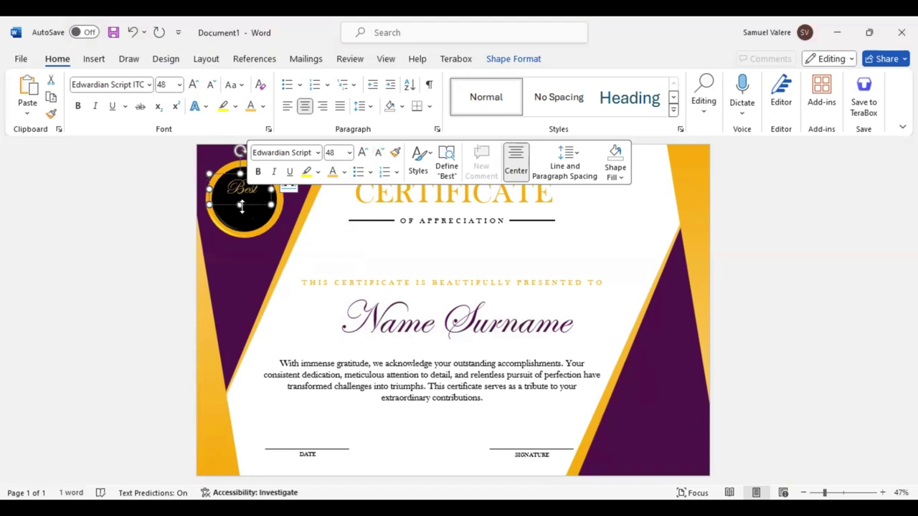
# - Duplicate the Best box below it, change the text to AWARD, and use Baskerville Old Face
pyautogui.moveTo(243, 205); pyautogui.dragTo(245, 204)
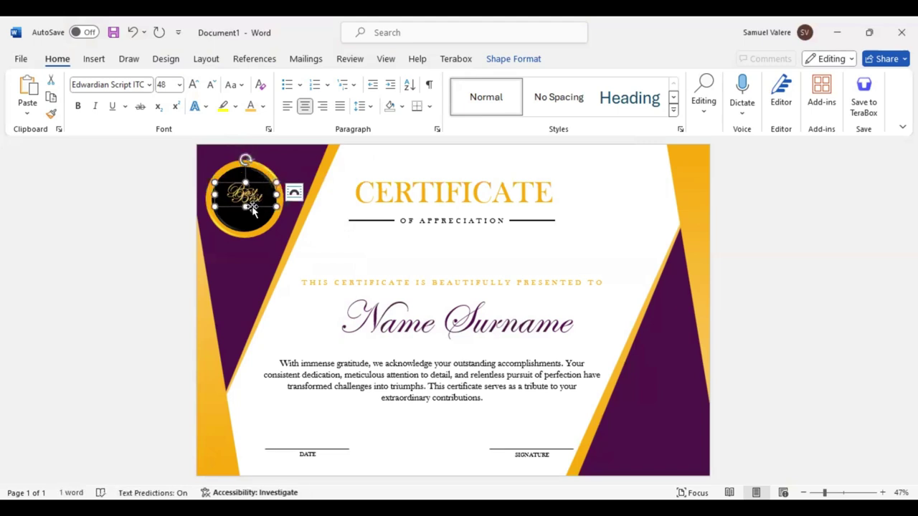
pyautogui.moveTo(245, 198); pyautogui.dragTo(247, 219)
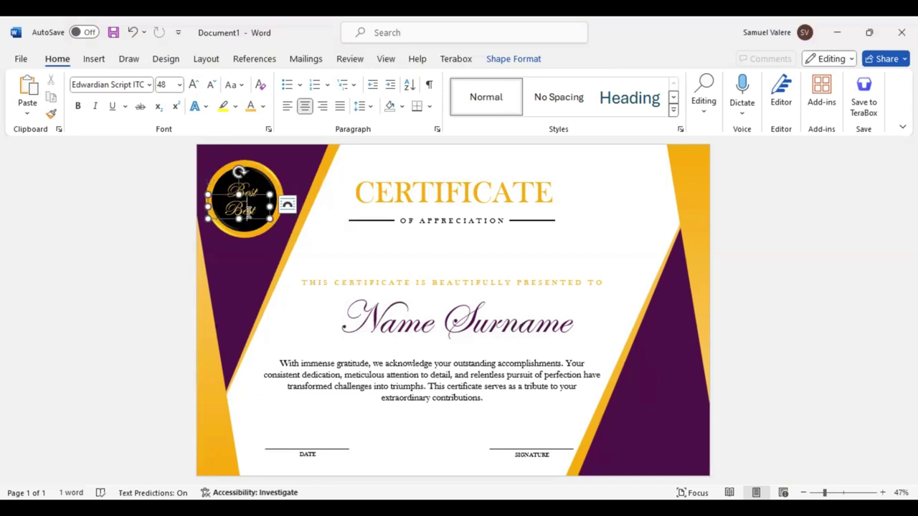
pyautogui.doubleClick(249, 217)
pyautogui.write('AW')
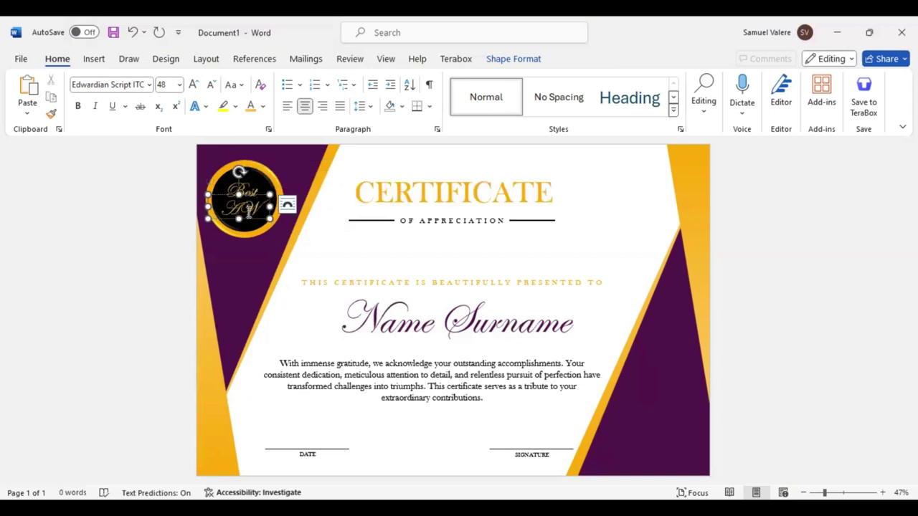
pyautogui.click(125, 85)
pyautogui.write('Baskerville Old Face')
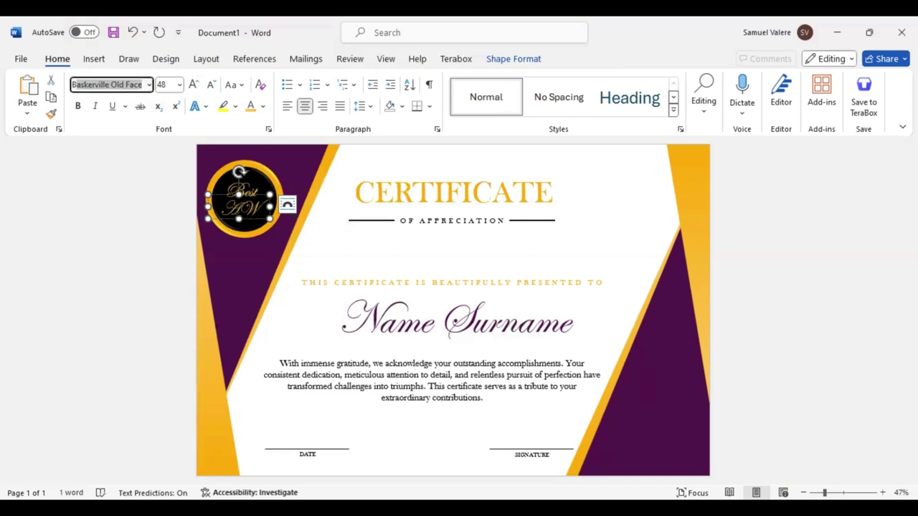
pyautogui.press('Return')
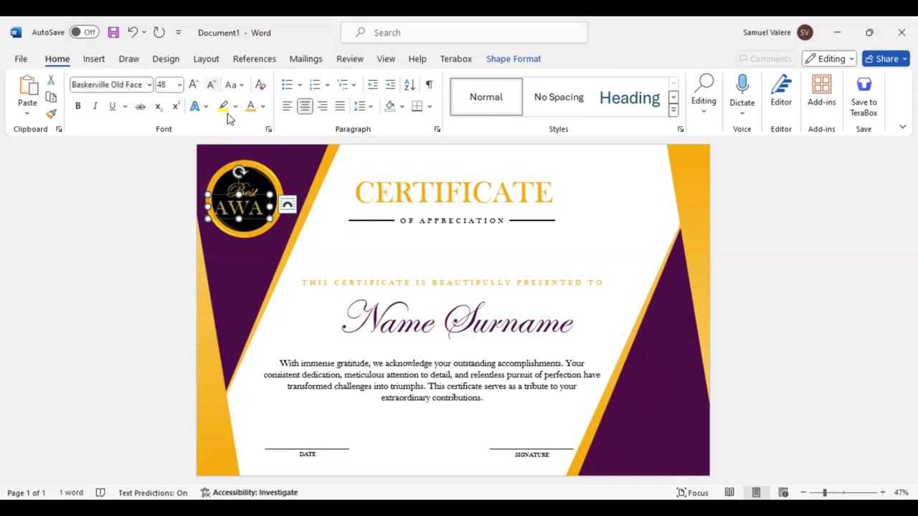
# - Widen the AWARD box, set AWARD to size 34, and shift the box slightly down
pyautogui.moveTo(268, 206); pyautogui.dragTo(276, 207)
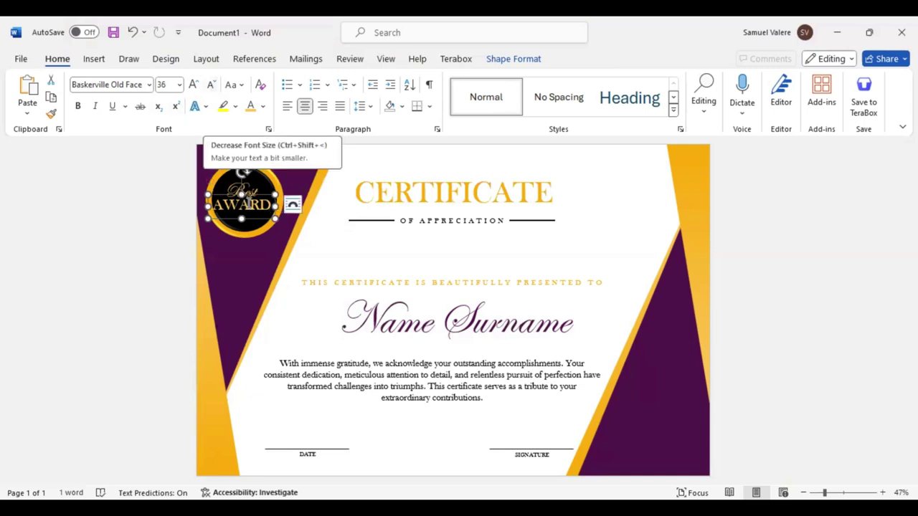
pyautogui.click(251, 205)
pyautogui.doubleClick(250, 206)
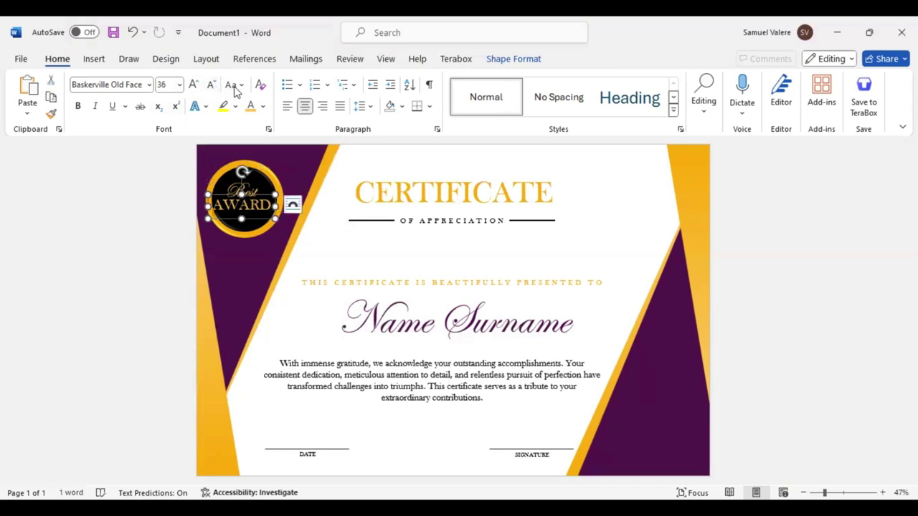
pyautogui.click(211, 84)
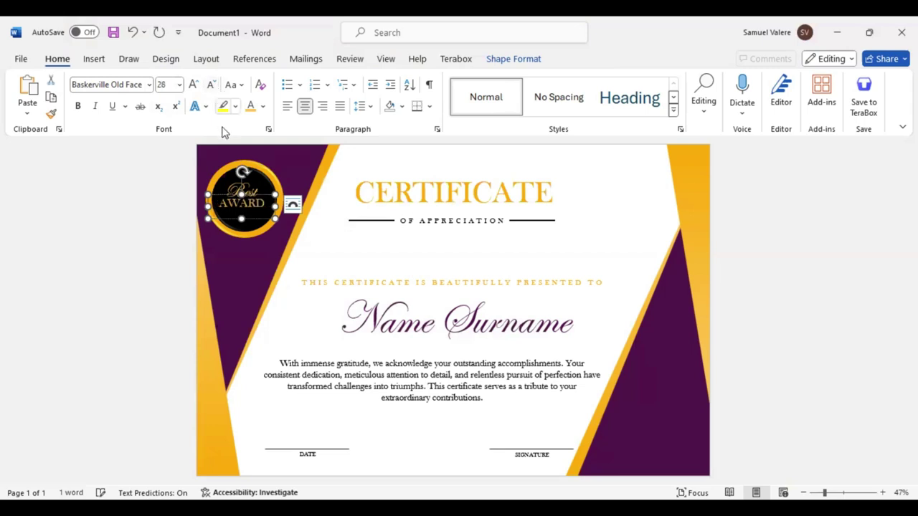
pyautogui.click(169, 84)
pyautogui.write('34')
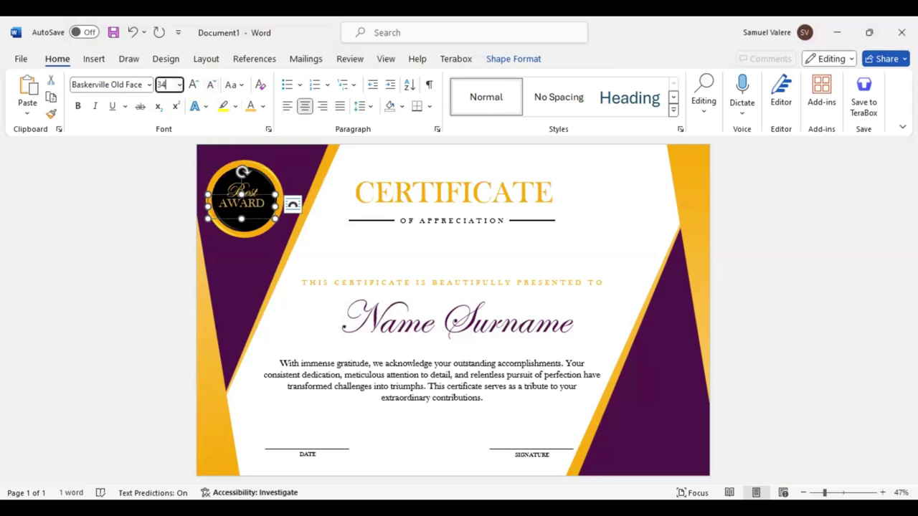
pyautogui.press('Return')
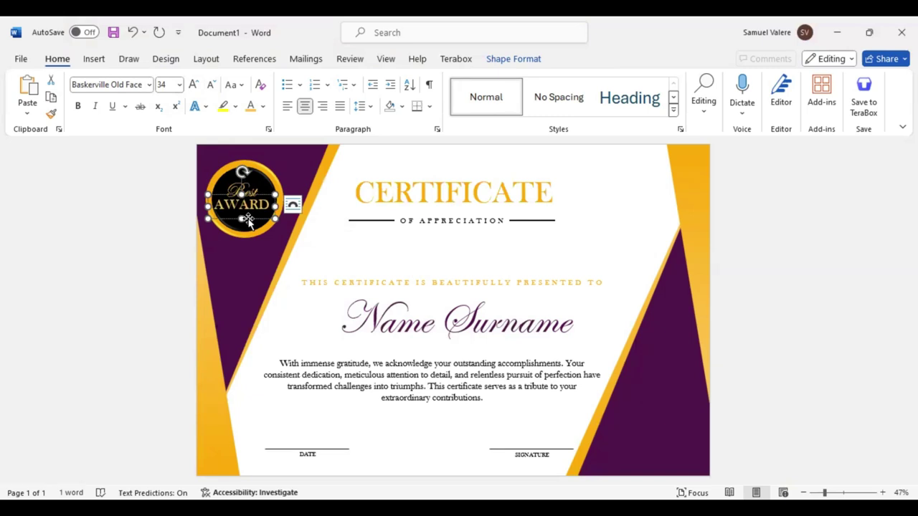
pyautogui.moveTo(245, 219); pyautogui.dragTo(250, 222)
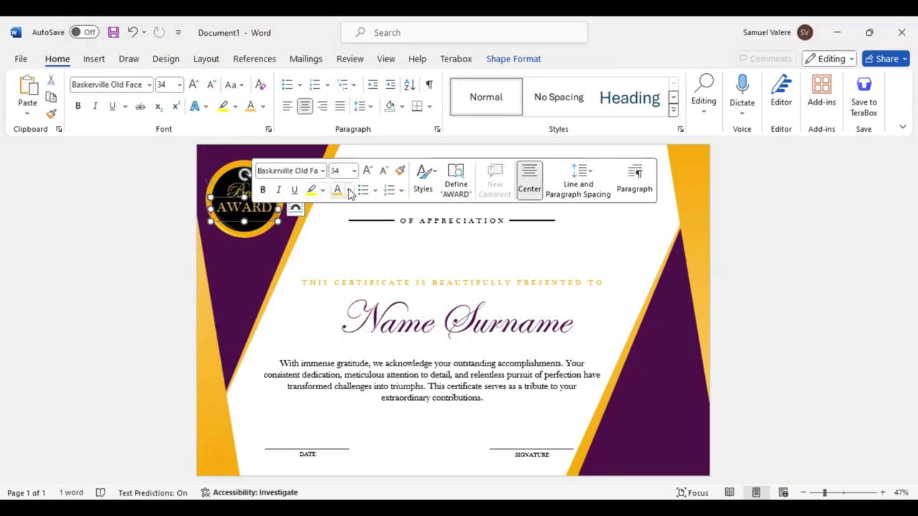
pyautogui.click(351, 191)
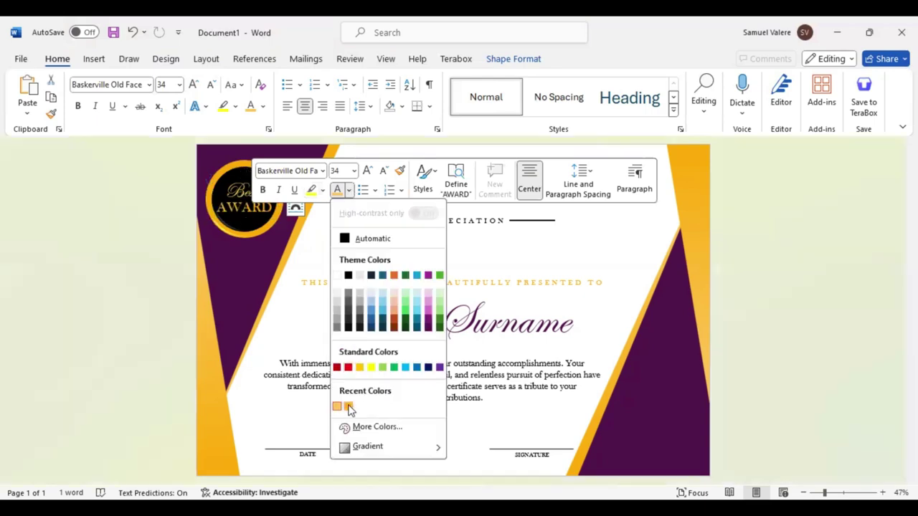